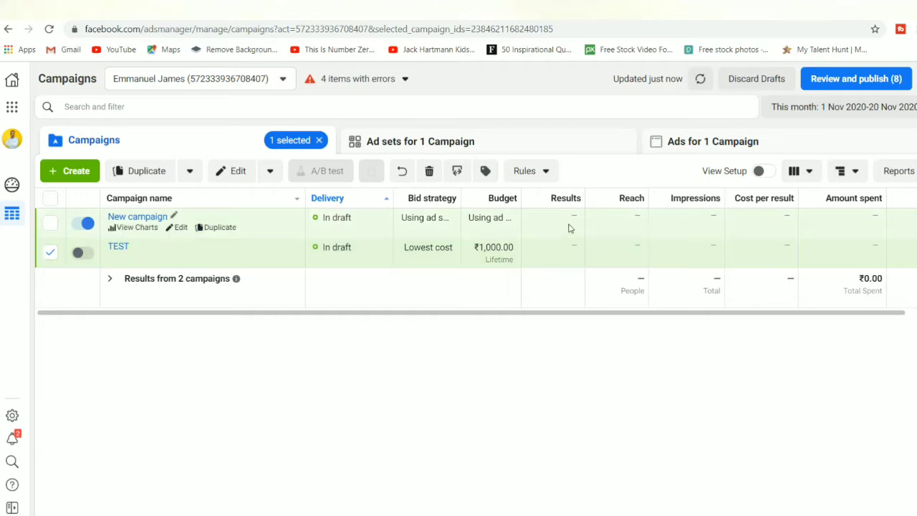
# Step: Start a new campaign from the Campaigns list, which holds the New campaign and TEST drafts
pyautogui.moveTo(546, 314); pyautogui.dragTo(581, 314)
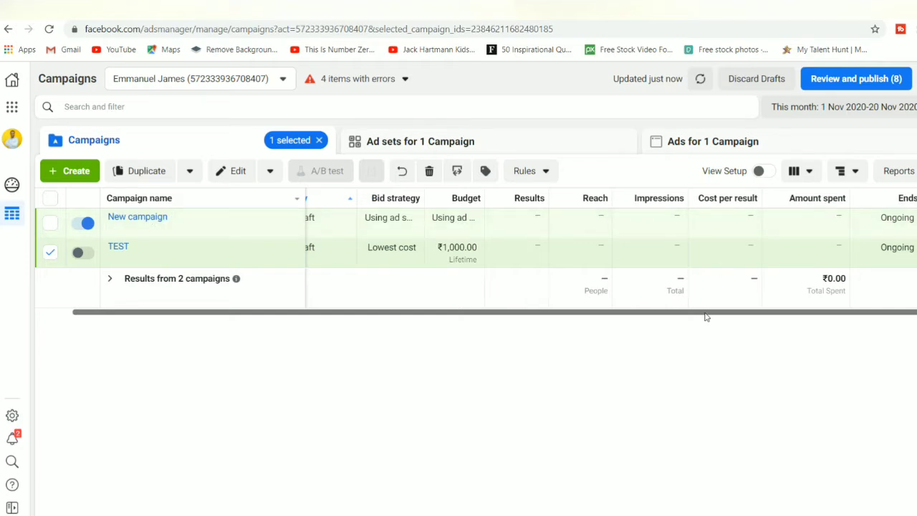
pyautogui.moveTo(706, 313); pyautogui.dragTo(537, 332)
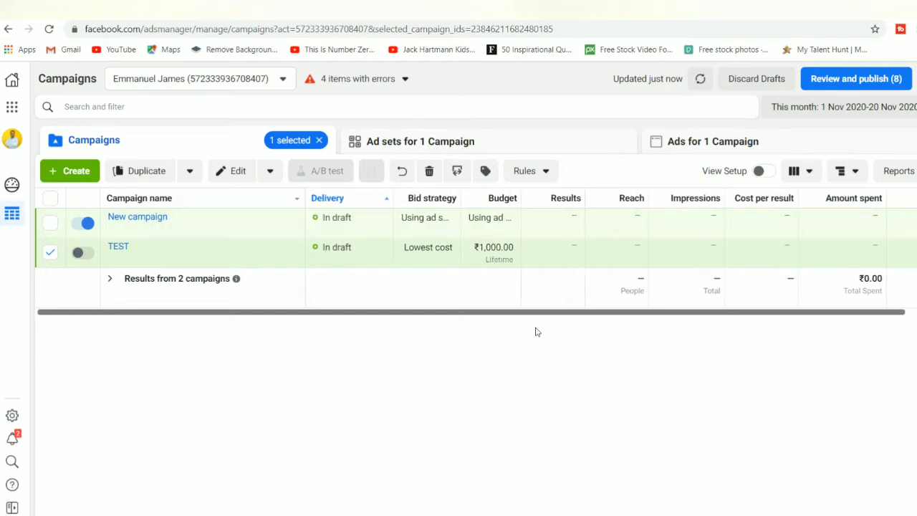
pyautogui.click(75, 171)
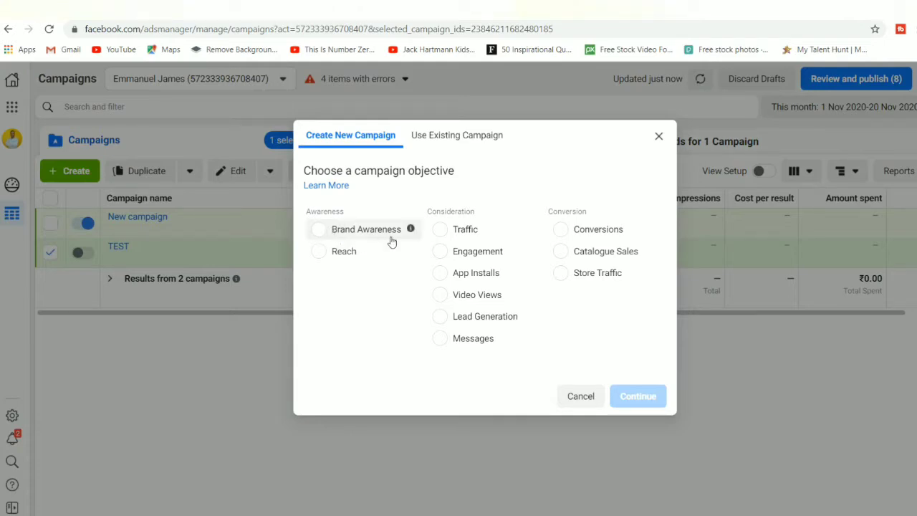
# Step: Read the info descriptions of the Awareness, Consideration and Conversion objectives
pyautogui.moveTo(410, 229)
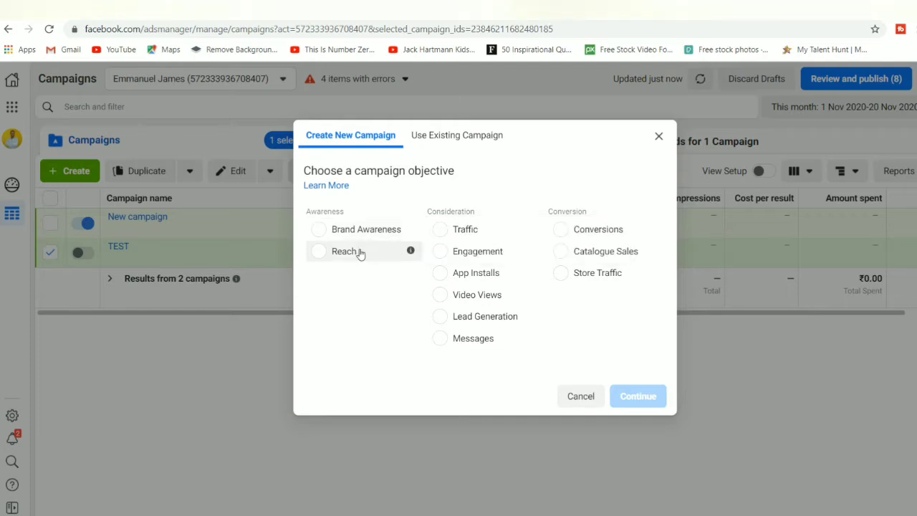
pyautogui.moveTo(412, 253)
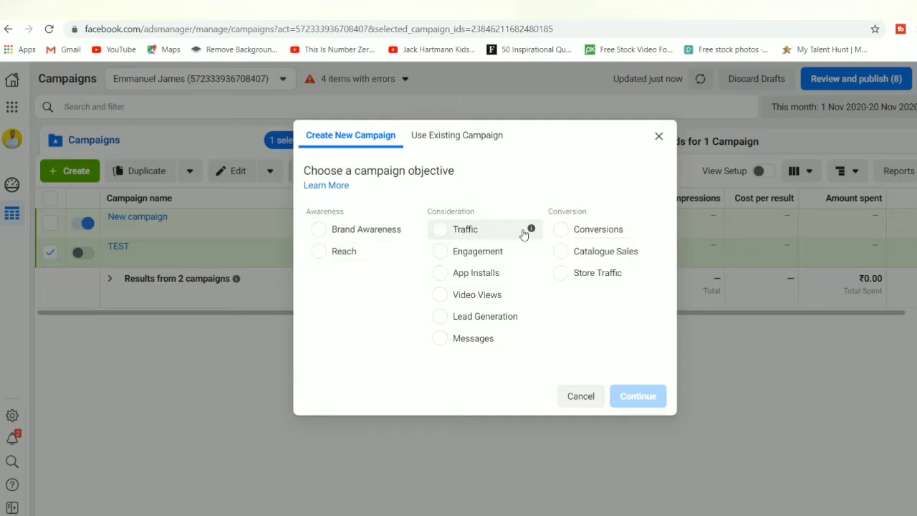
pyautogui.moveTo(534, 234)
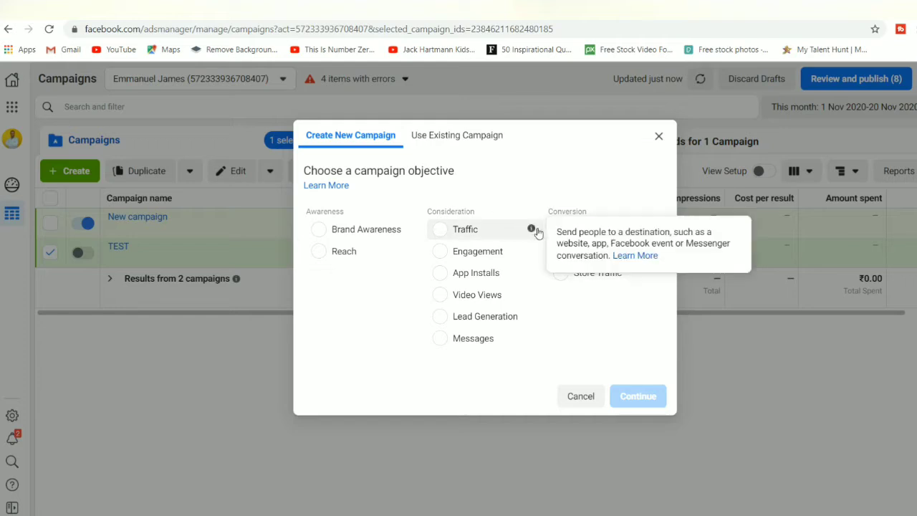
pyautogui.moveTo(531, 254)
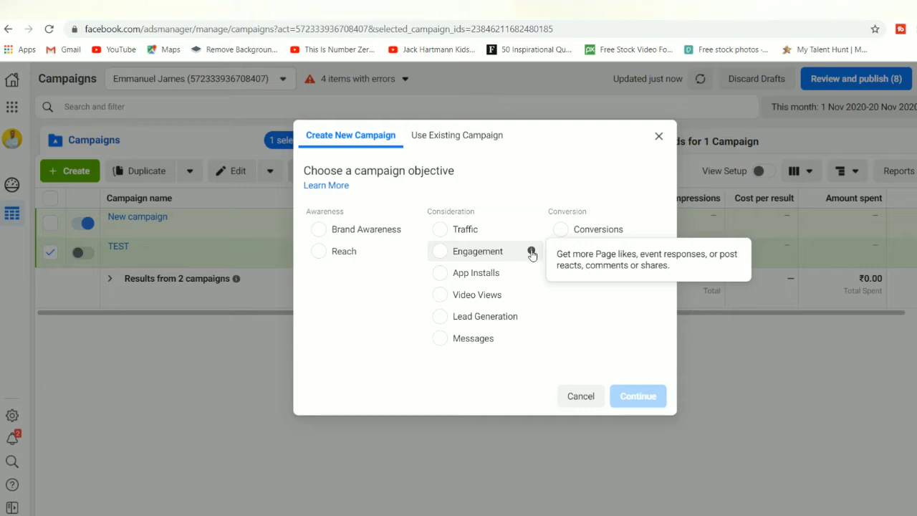
pyautogui.moveTo(532, 273)
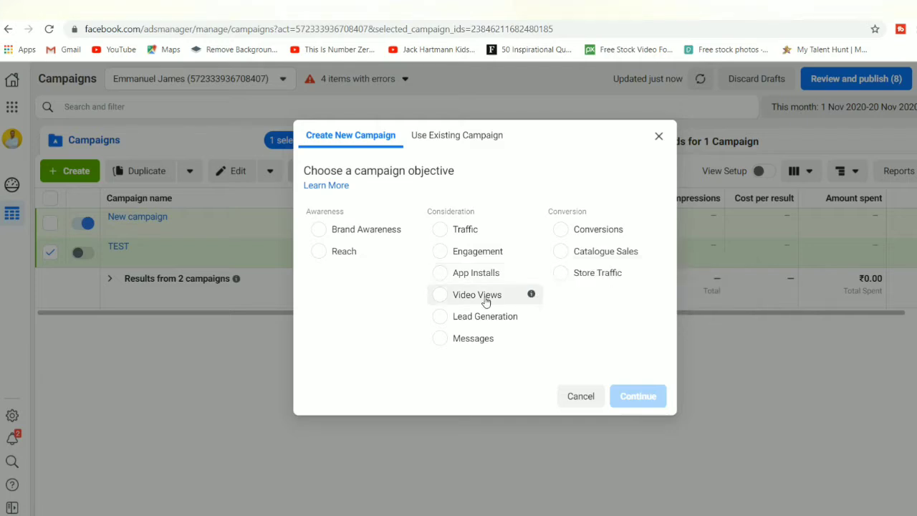
pyautogui.moveTo(532, 301)
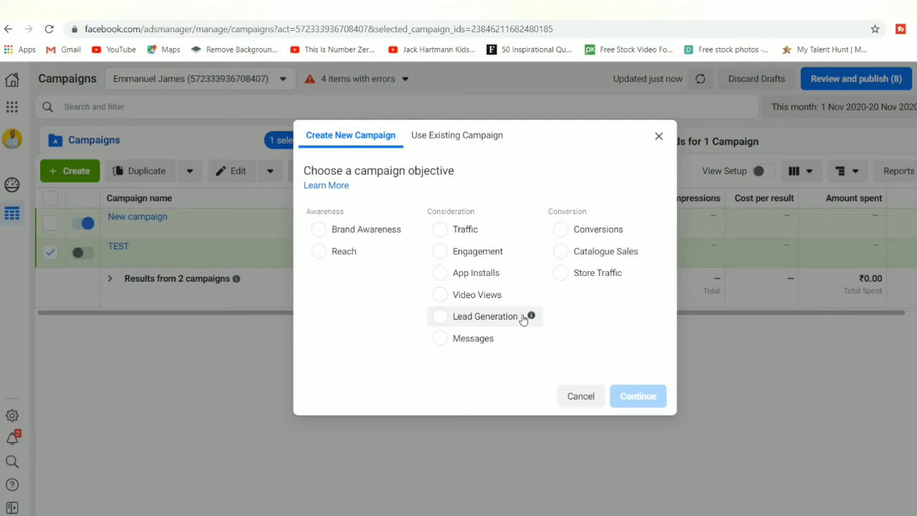
pyautogui.moveTo(533, 317)
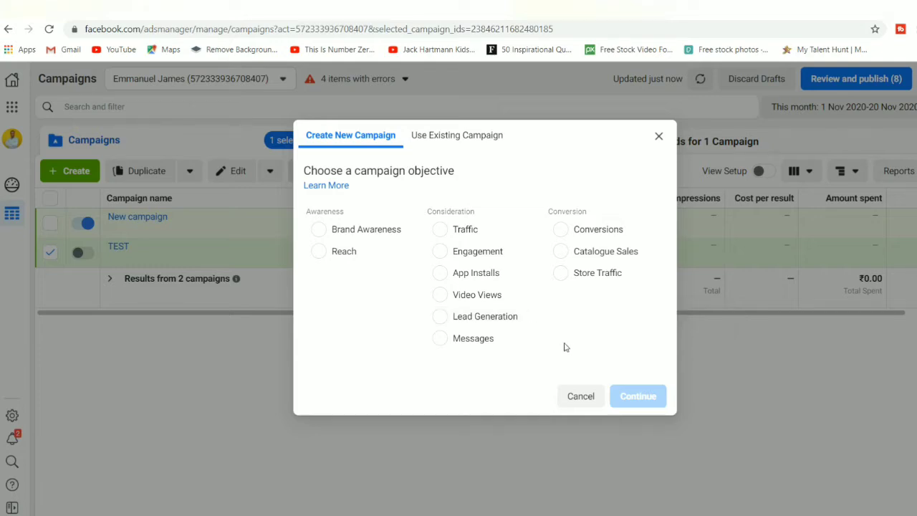
# Step: Choose the Lead Generation objective, name the campaign 'property lead' and continue
pyautogui.click(438, 318)
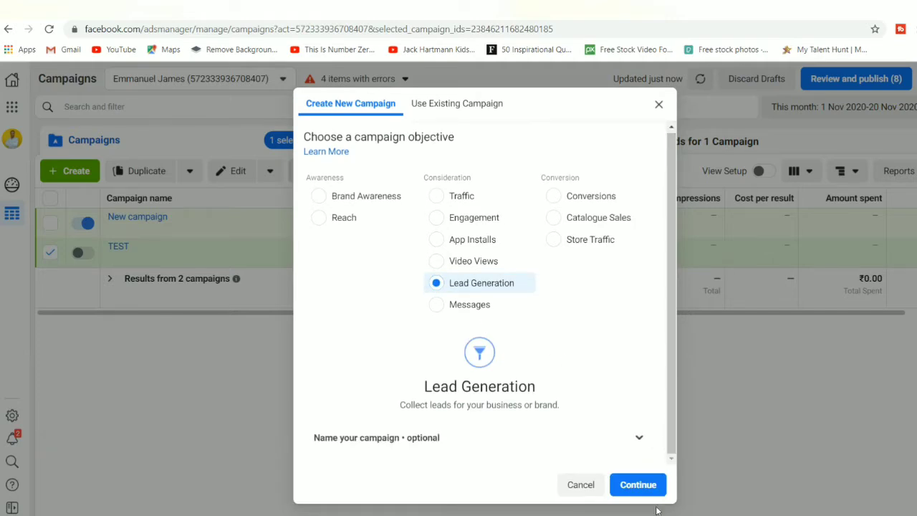
pyautogui.click(638, 439)
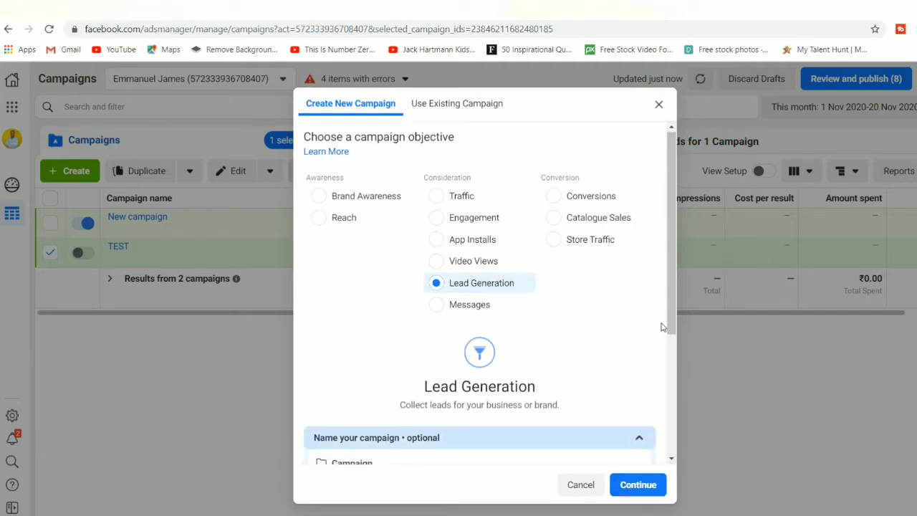
pyautogui.moveTo(675, 301); pyautogui.dragTo(672, 424)
pyautogui.click(486, 292)
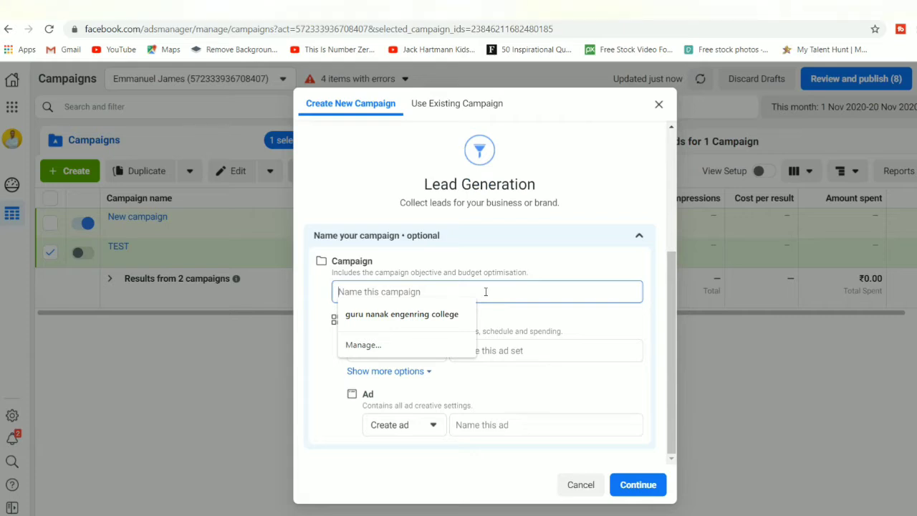
pyautogui.write('prop')
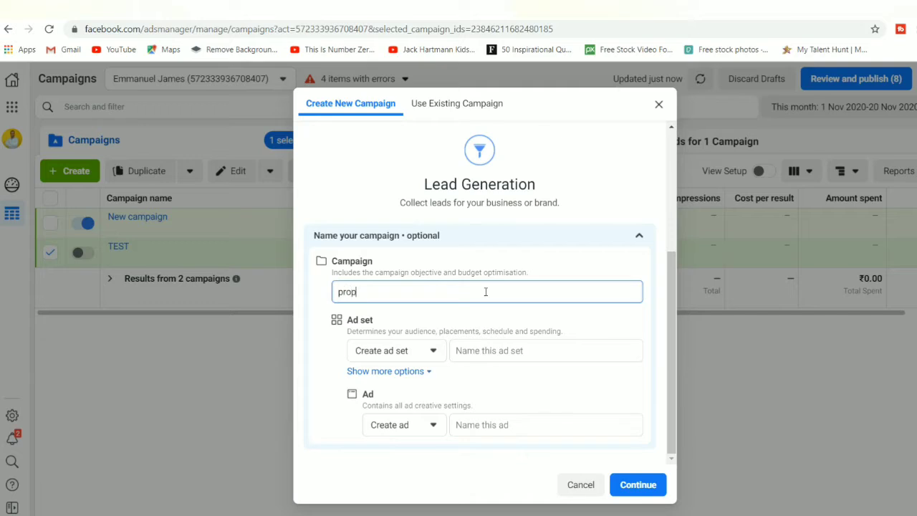
pyautogui.write('erty')
pyautogui.write(' lsad')
pyautogui.press('BackSpace')
pyautogui.press('BackSpace')
pyautogui.press('BackSpace')
pyautogui.press('BackSpace')
pyautogui.write('lead')
pyautogui.hotkey('ctrl', 'a')
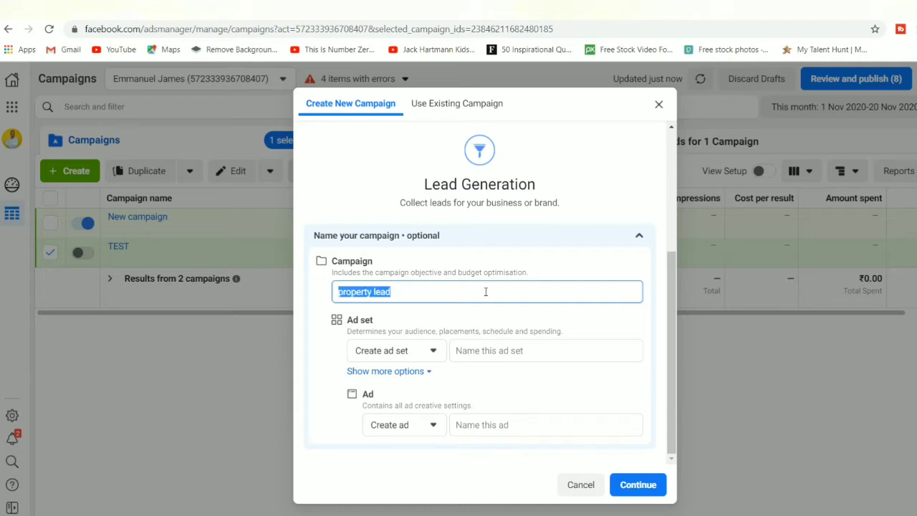
pyautogui.click(486, 292)
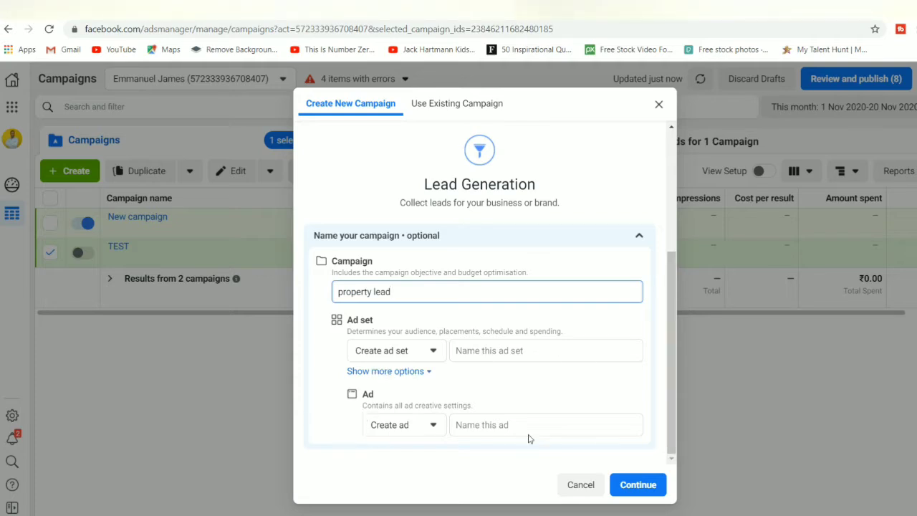
pyautogui.click(634, 486)
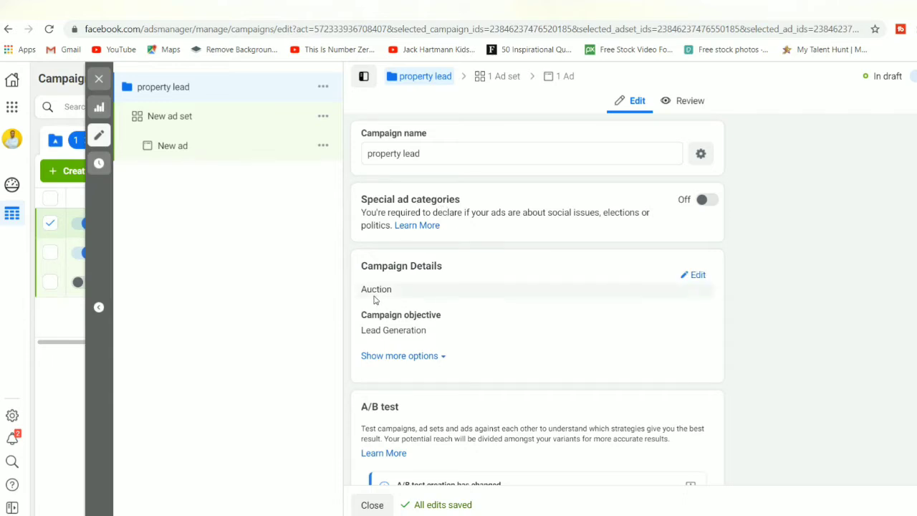
# Step: Check the campaign's buying type, keeping it on Auction
pyautogui.click(699, 276)
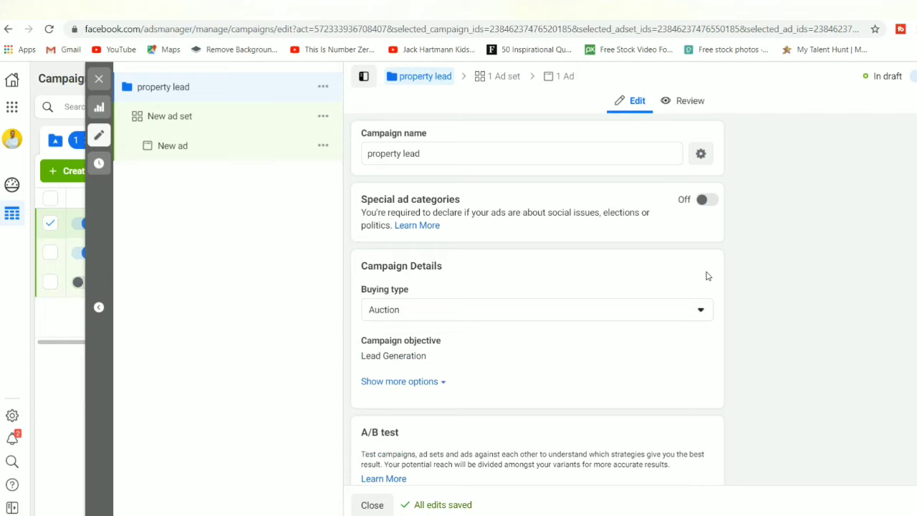
pyautogui.click(700, 311)
pyautogui.click(700, 312)
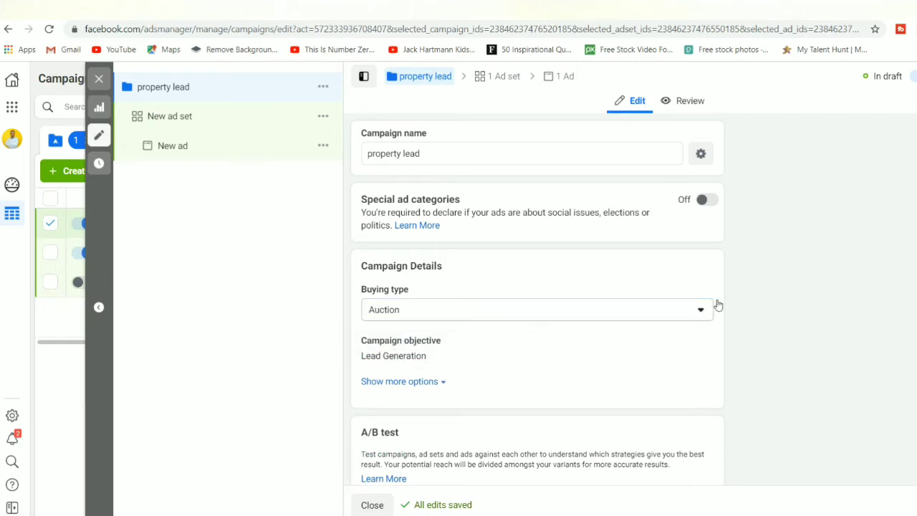
pyautogui.scroll(-3, 734, 298)
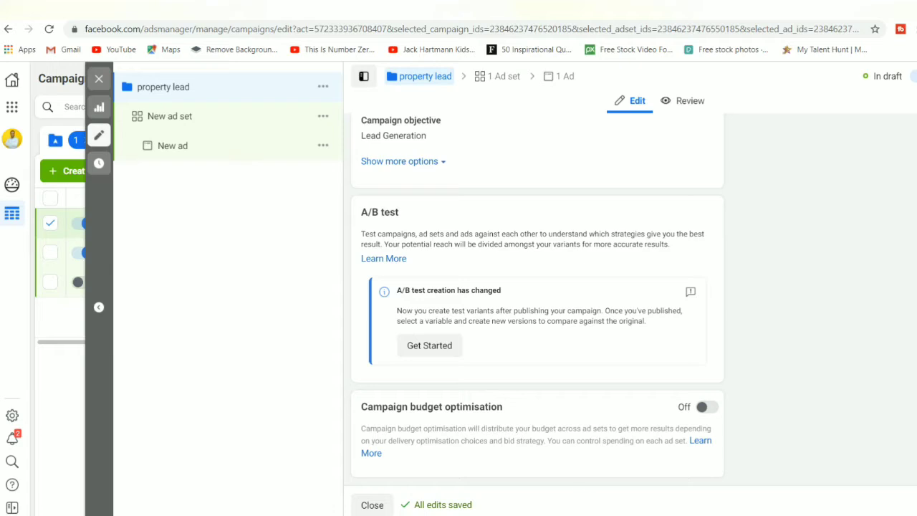
# Step: Turn on campaign budget optimisation with a 100 INR daily budget, then go to the ad set
pyautogui.click(712, 413)
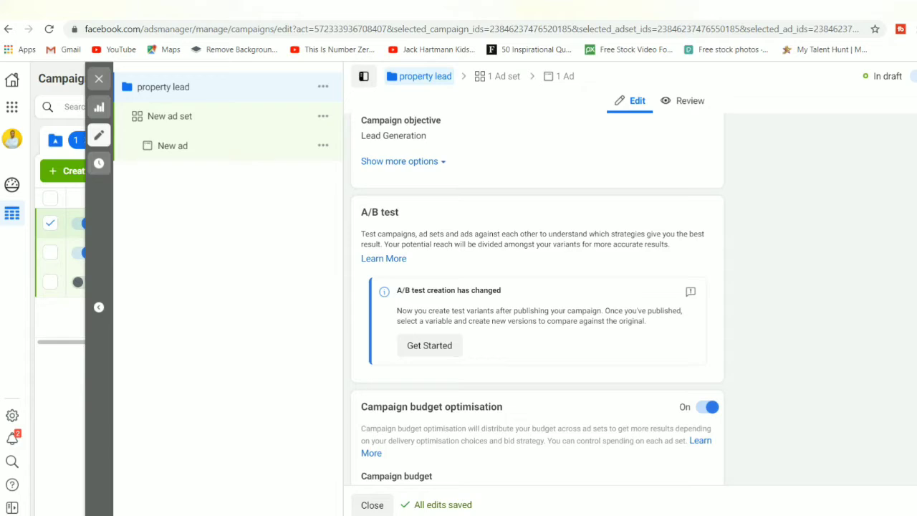
pyautogui.scroll(-3, 439, 351)
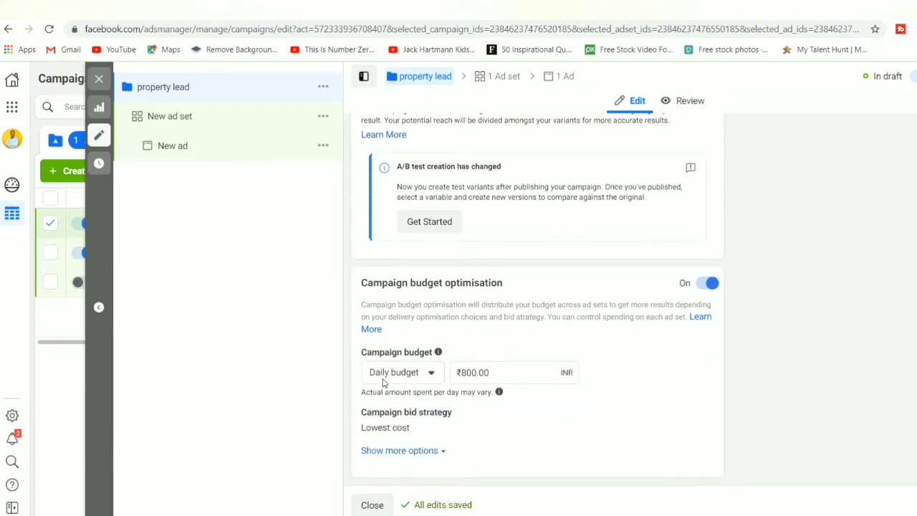
pyautogui.click(529, 372)
pyautogui.press('BackSpace')
pyautogui.press('BackSpace')
pyautogui.press('BackSpace')
pyautogui.press('BackSpace')
pyautogui.press('BackSpace')
pyautogui.press('BackSpace')
pyautogui.write('100')
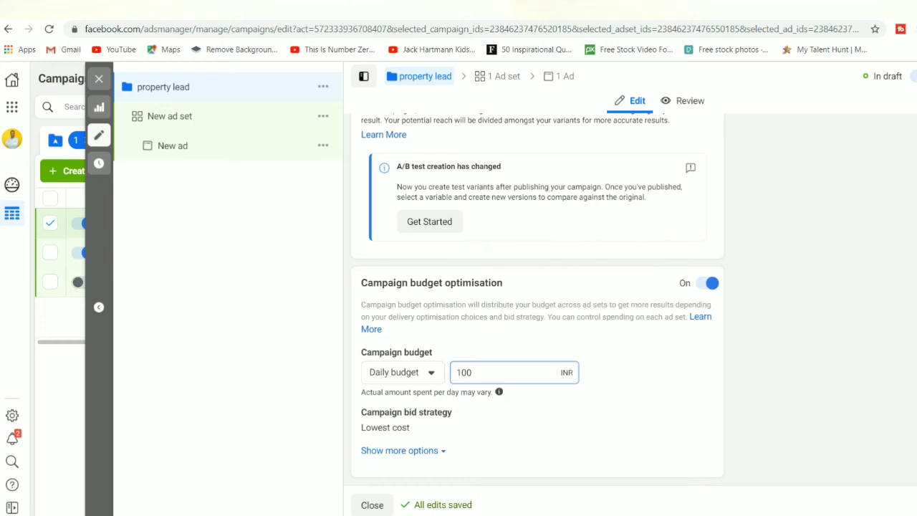
pyautogui.click(170, 116)
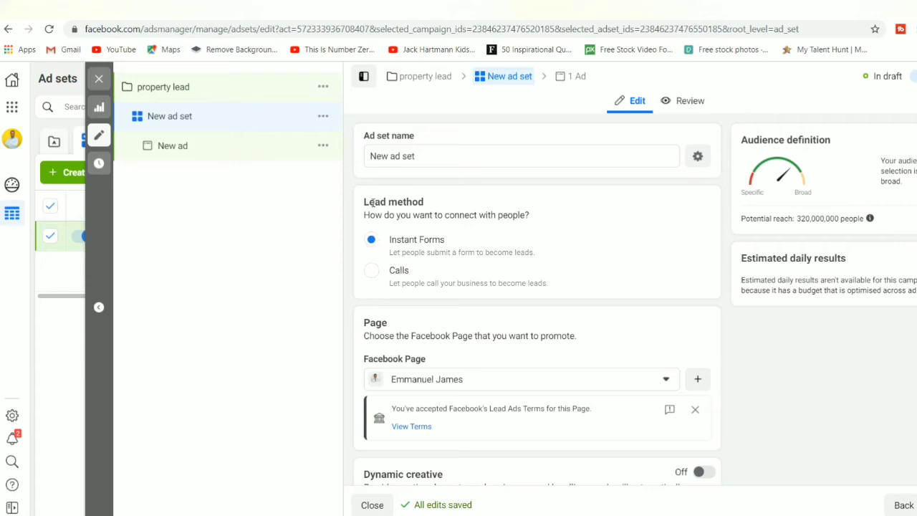
# Step: Switch the ad set's lead method to Calls, keeping the current Facebook Page
pyautogui.click(372, 272)
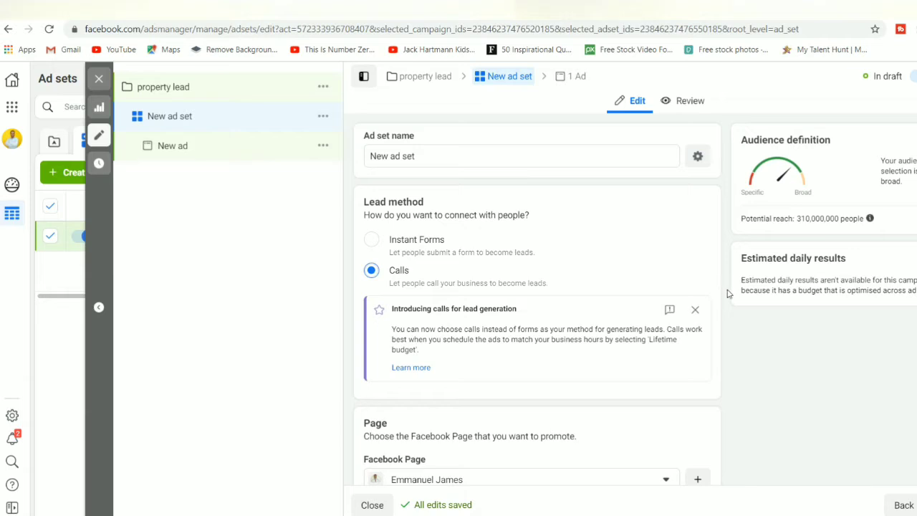
pyautogui.scroll(-2, 725, 301)
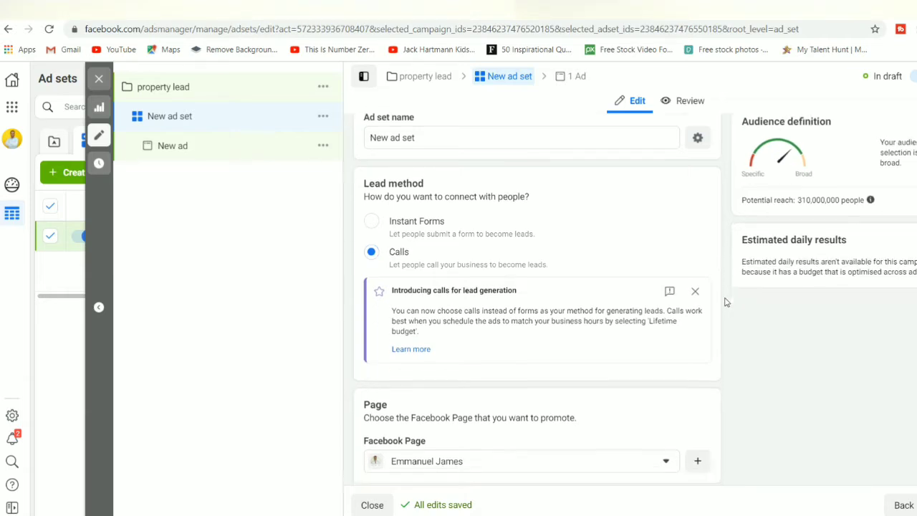
pyautogui.scroll(-2, 725, 301)
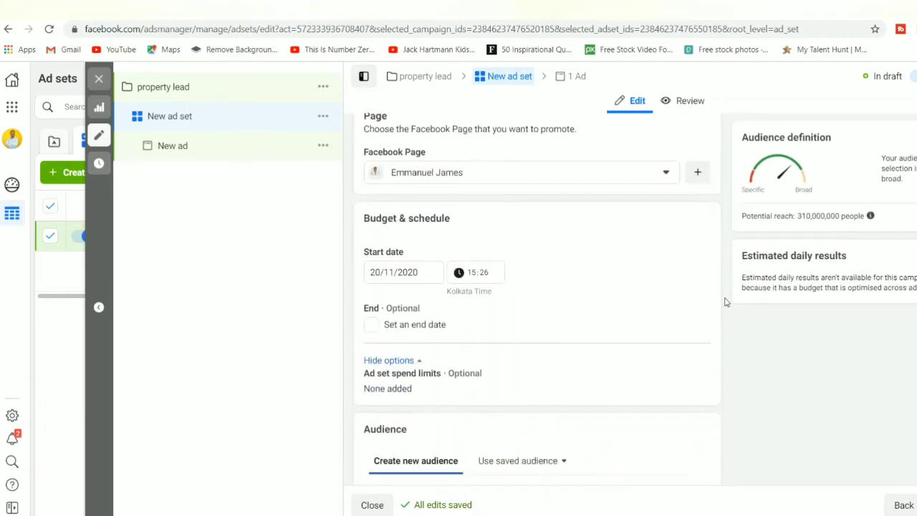
pyautogui.click(658, 175)
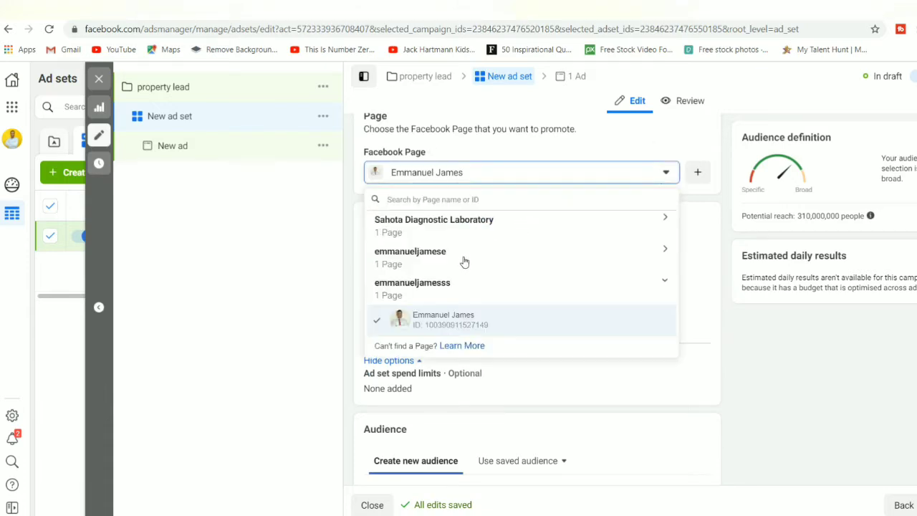
pyautogui.click(442, 288)
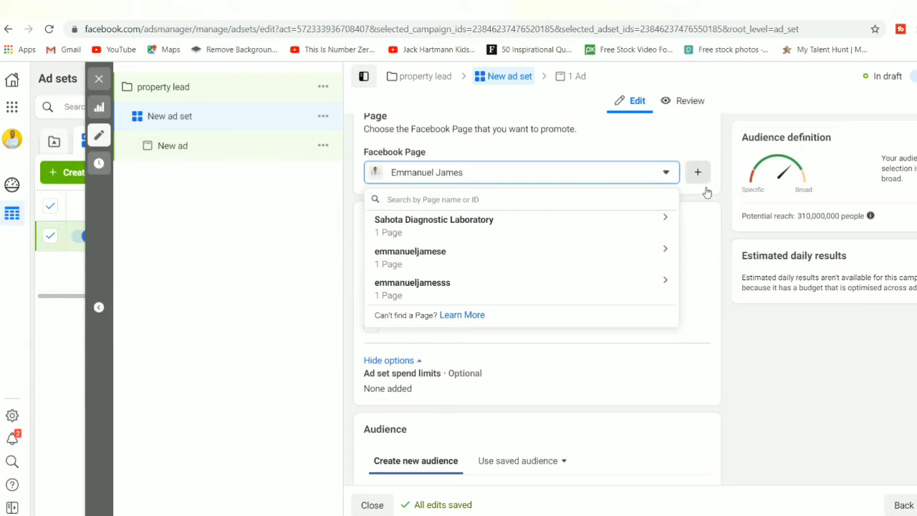
pyautogui.click(723, 208)
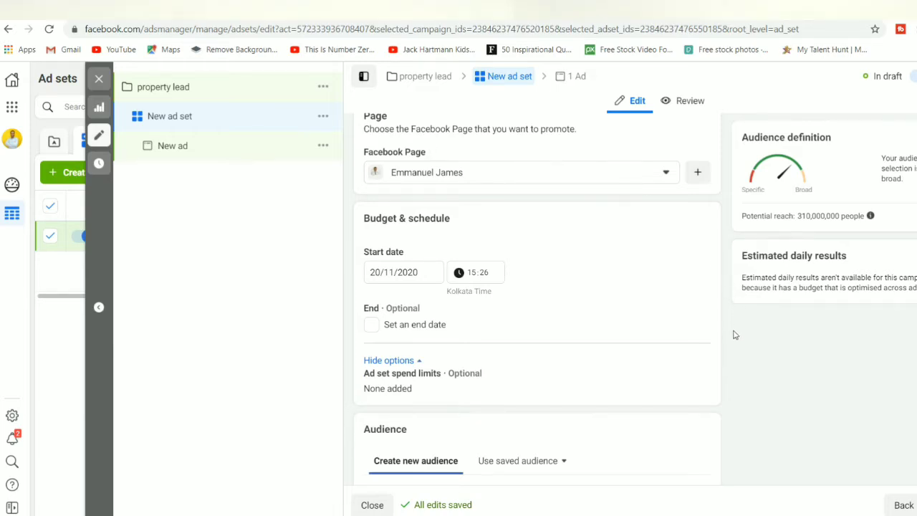
pyautogui.scroll(-1, 734, 336)
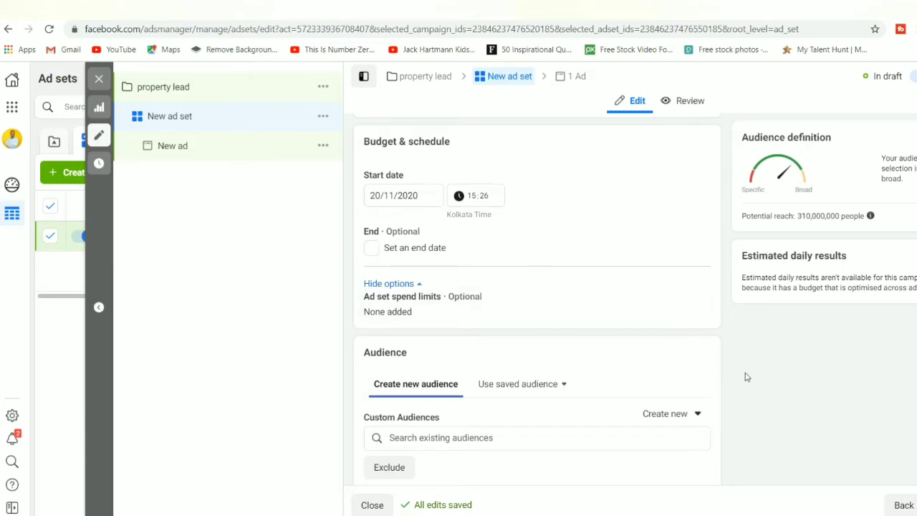
pyautogui.scroll(-2, 745, 377)
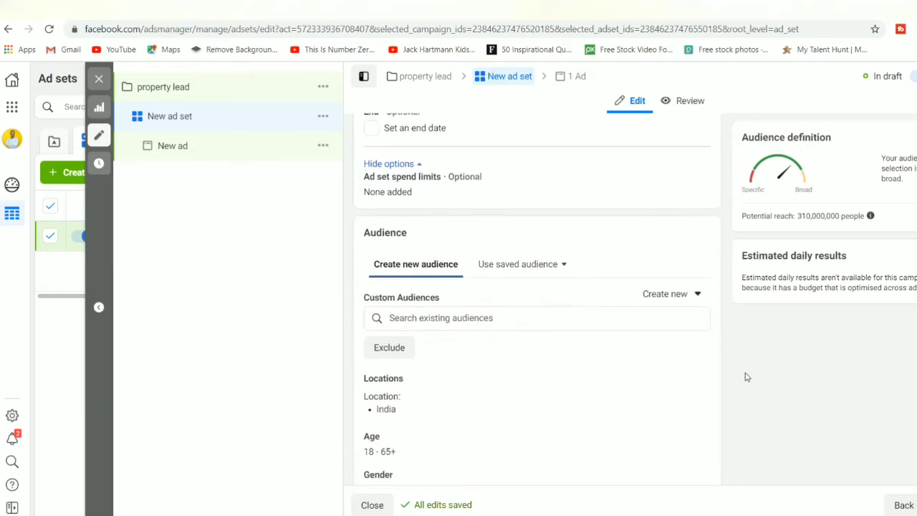
pyautogui.scroll(-2, 745, 377)
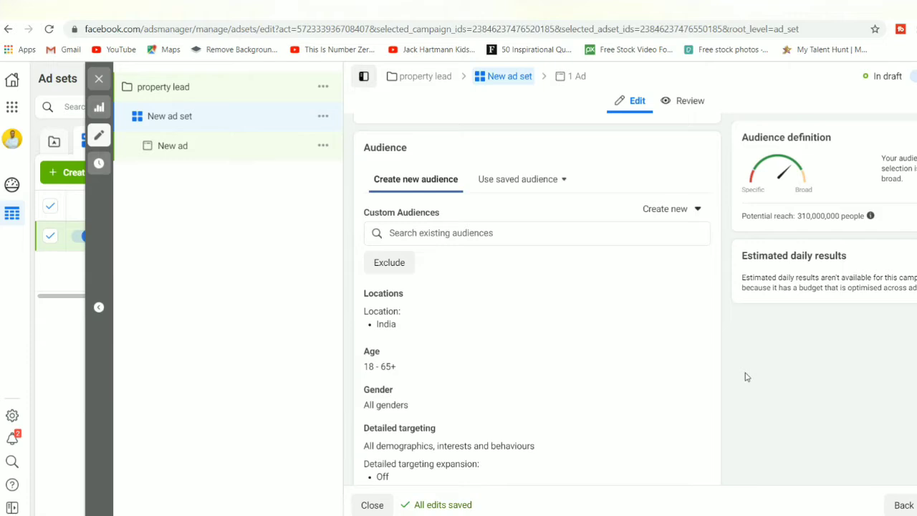
pyautogui.scroll(-2, 745, 377)
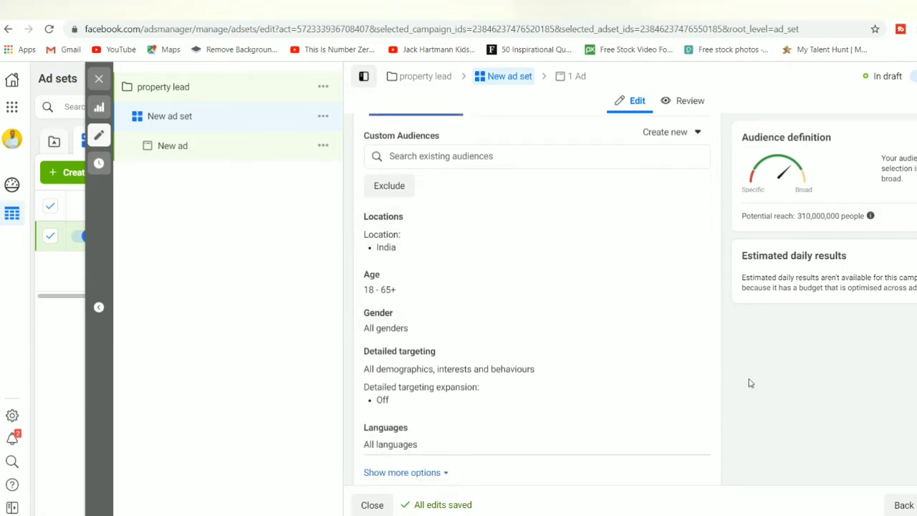
pyautogui.scroll(2, 751, 384)
pyautogui.scroll(3, 750, 383)
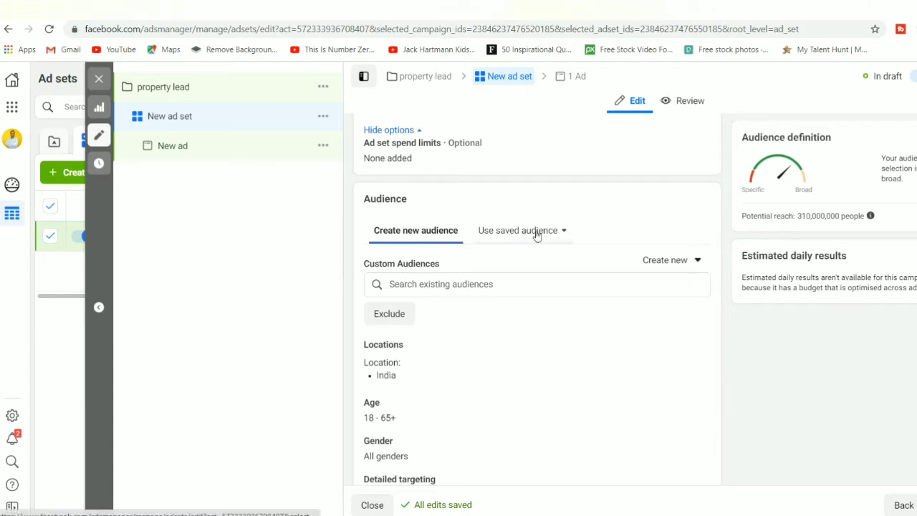
pyautogui.scroll(-1, 537, 235)
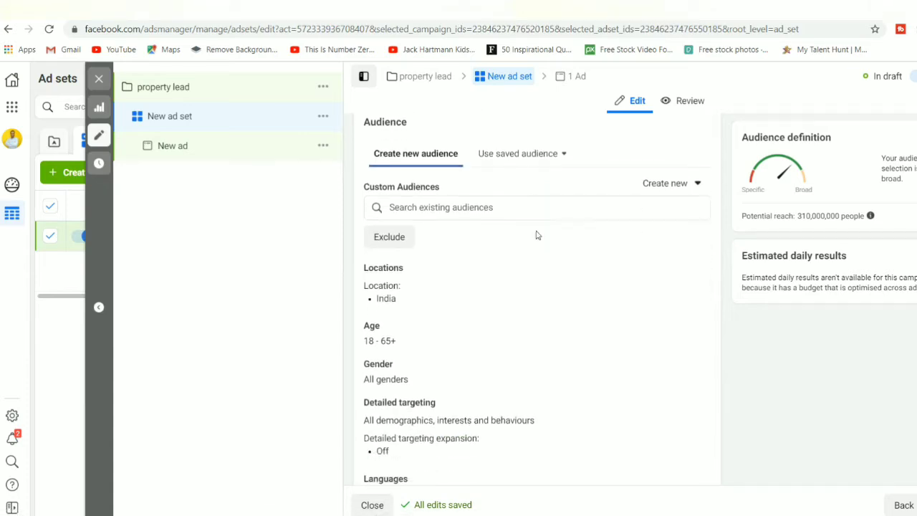
pyautogui.click(556, 156)
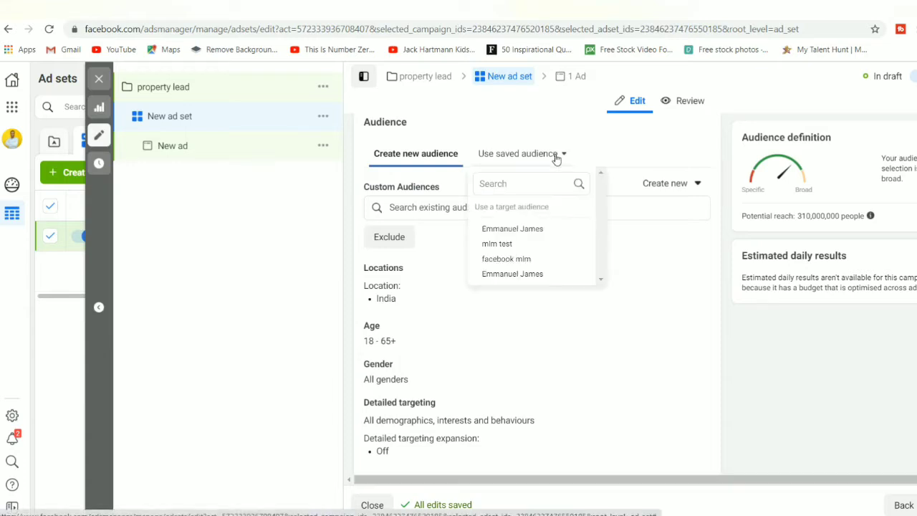
pyautogui.moveTo(543, 276)
pyautogui.click(727, 244)
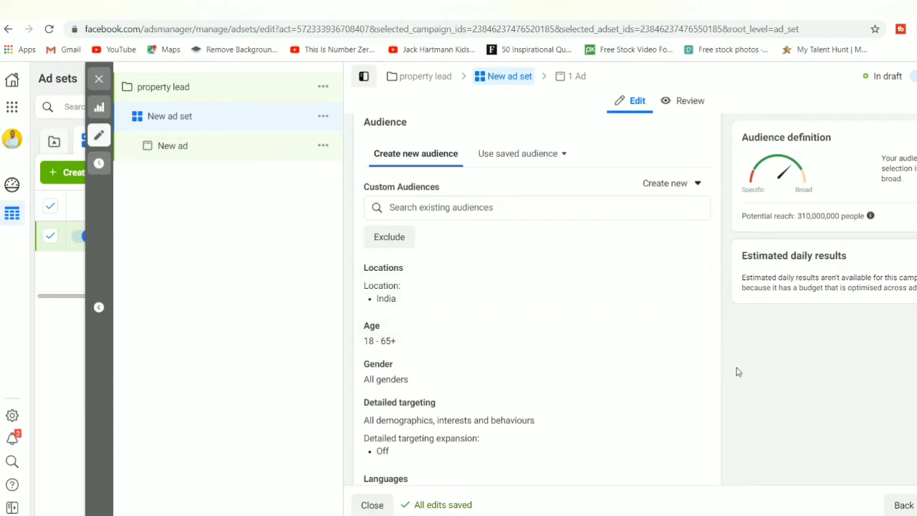
# Step: Replace India with Ludhiana, Punjab (searched as 'ludh') as the target location, +40 km radius
pyautogui.scroll(-1, 738, 372)
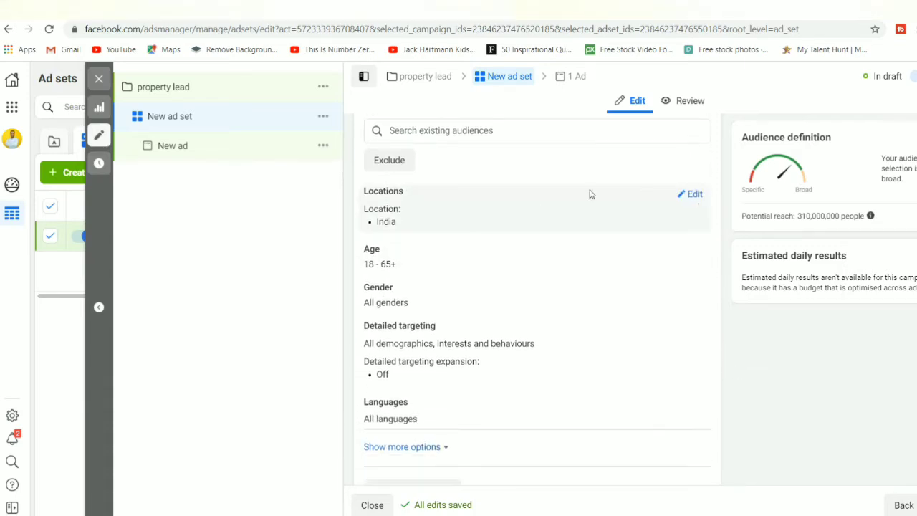
pyautogui.click(695, 196)
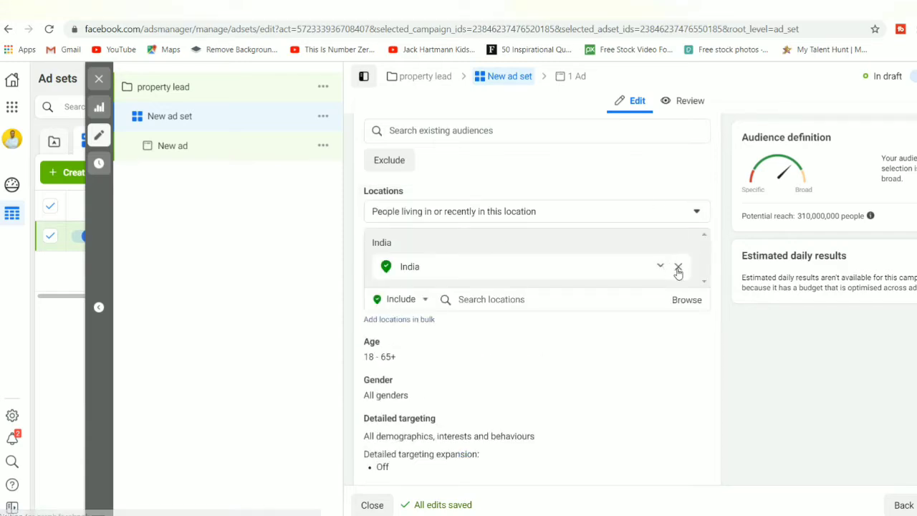
pyautogui.click(678, 268)
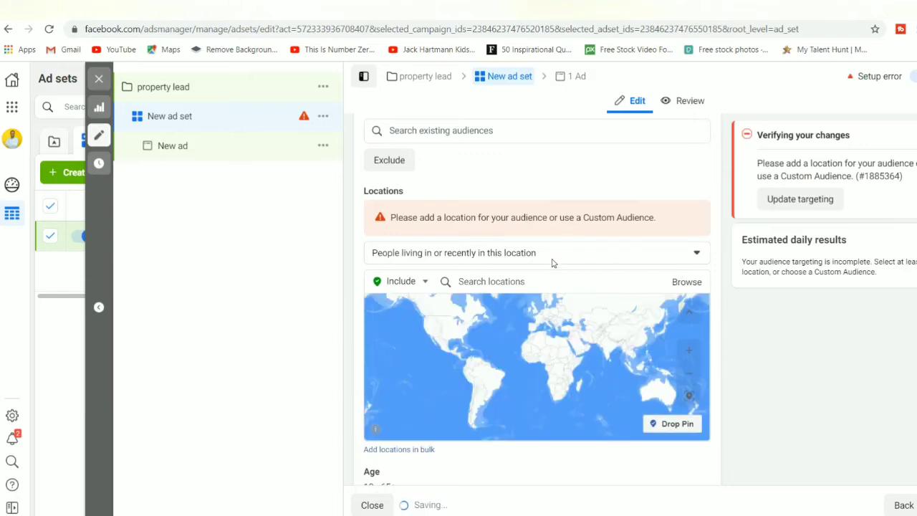
pyautogui.click(543, 286)
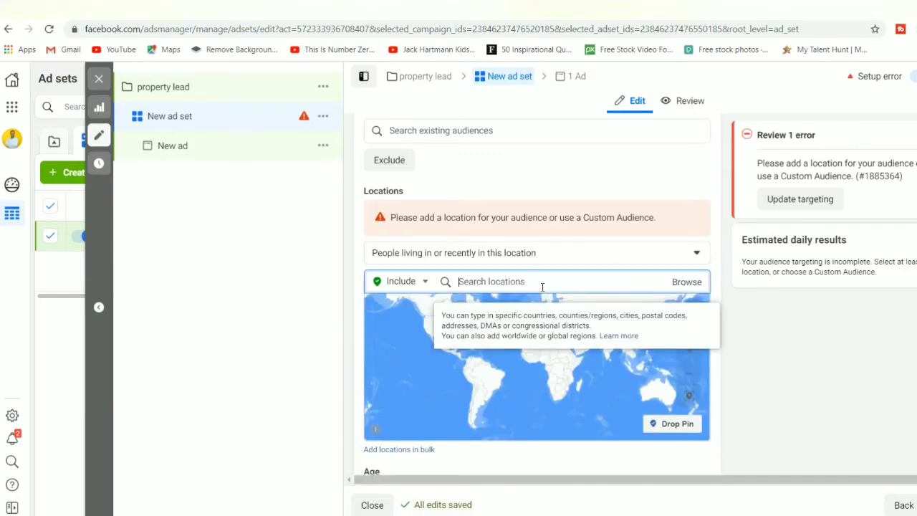
pyautogui.write('ludh')
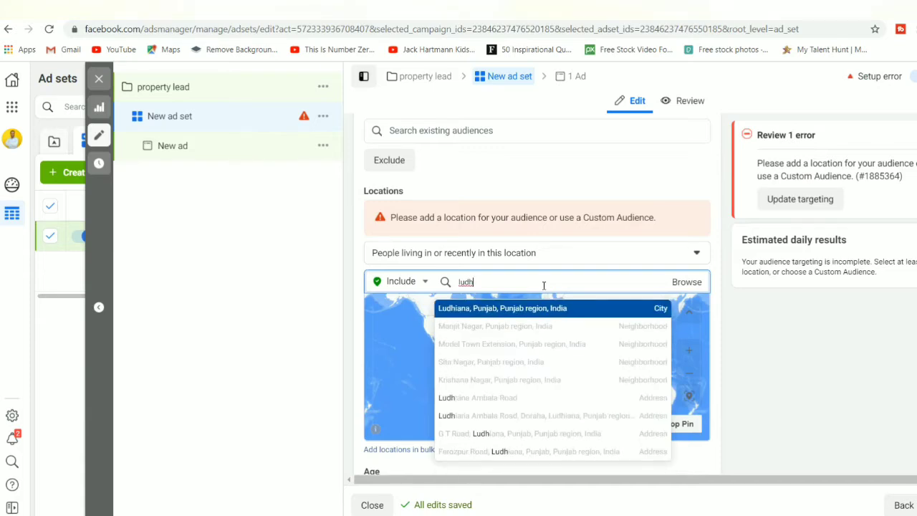
pyautogui.press('Return')
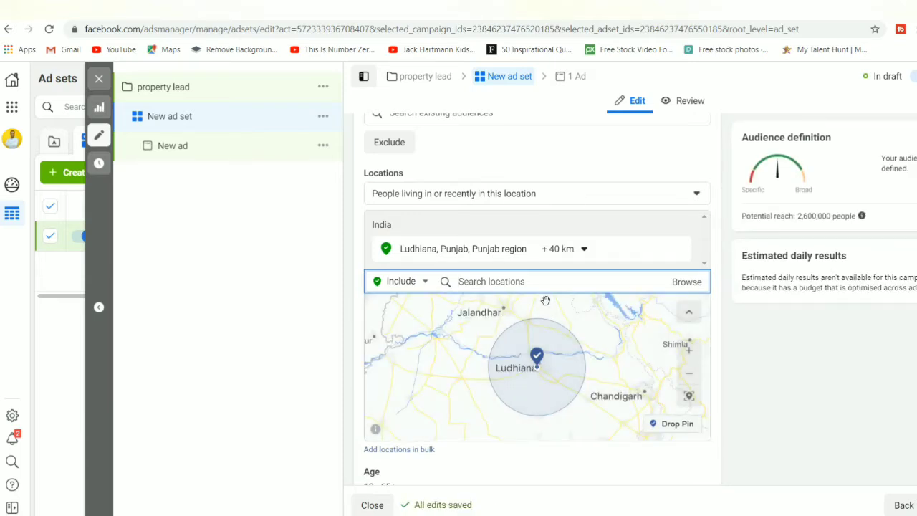
pyautogui.moveTo(644, 228)
pyautogui.click(679, 227)
pyautogui.click(679, 227)
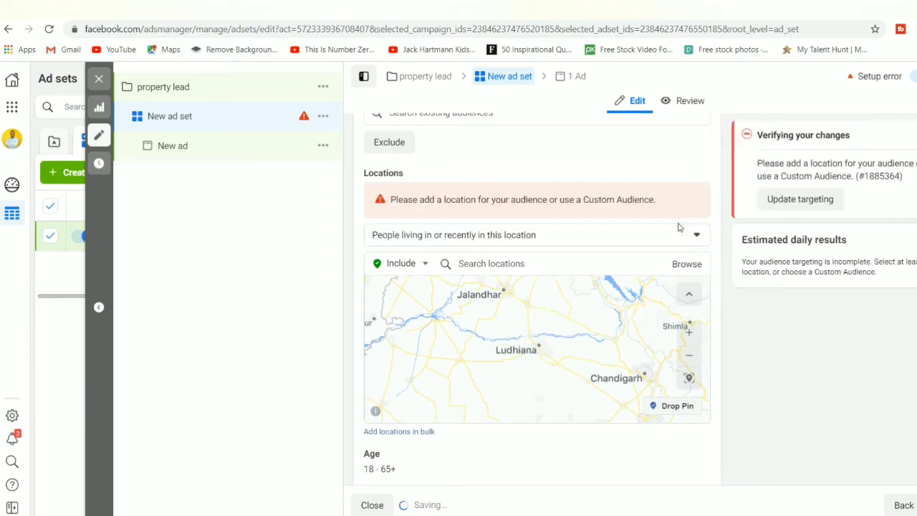
pyautogui.click(553, 267)
pyautogui.write('ludh')
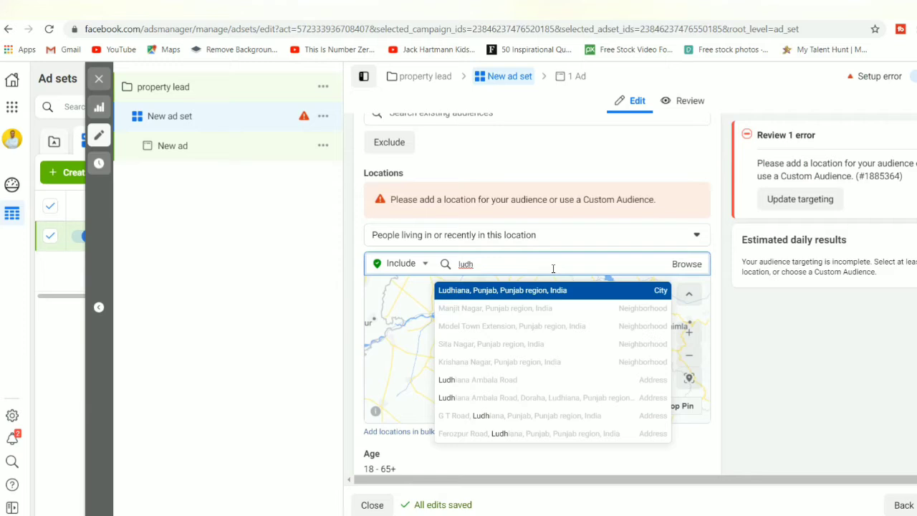
pyautogui.press('Return')
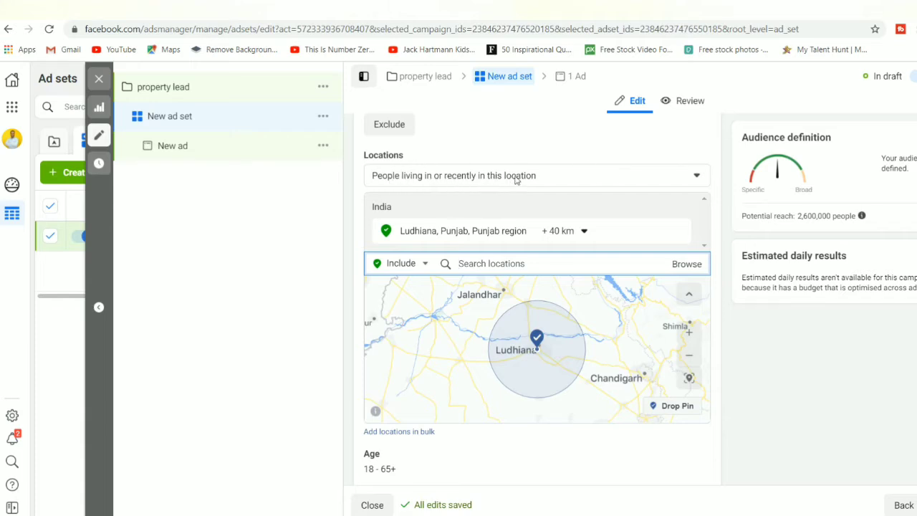
# Step: Target only people living in Ludhiana, Punjab +40 km, not recent visitors
pyautogui.click(543, 179)
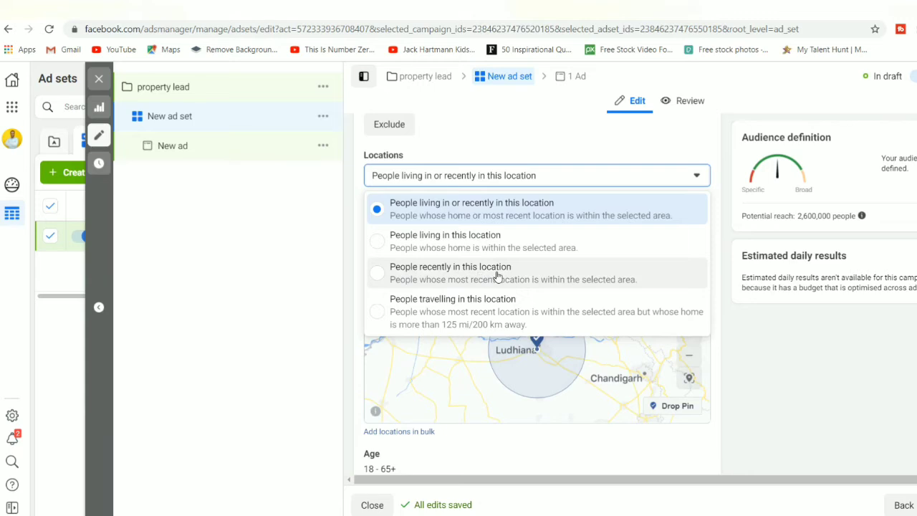
pyautogui.click(378, 247)
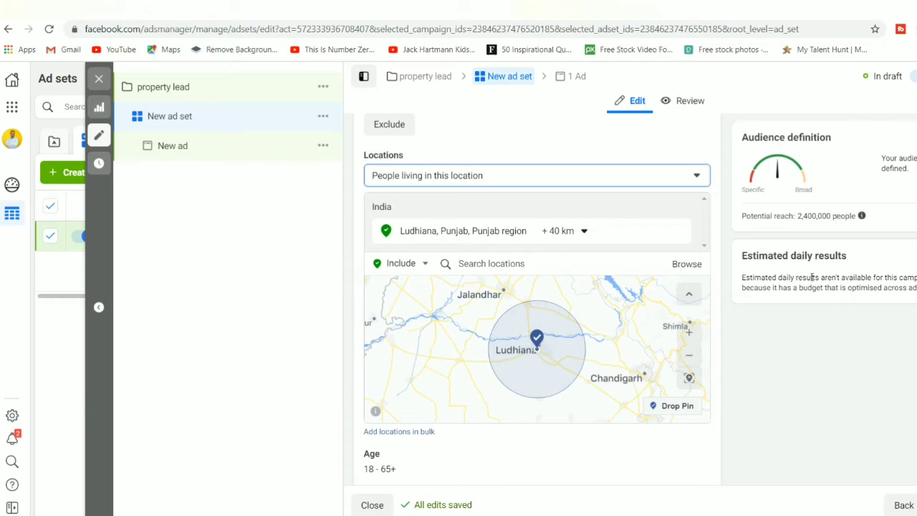
pyautogui.click(753, 349)
pyautogui.scroll(-3, 753, 349)
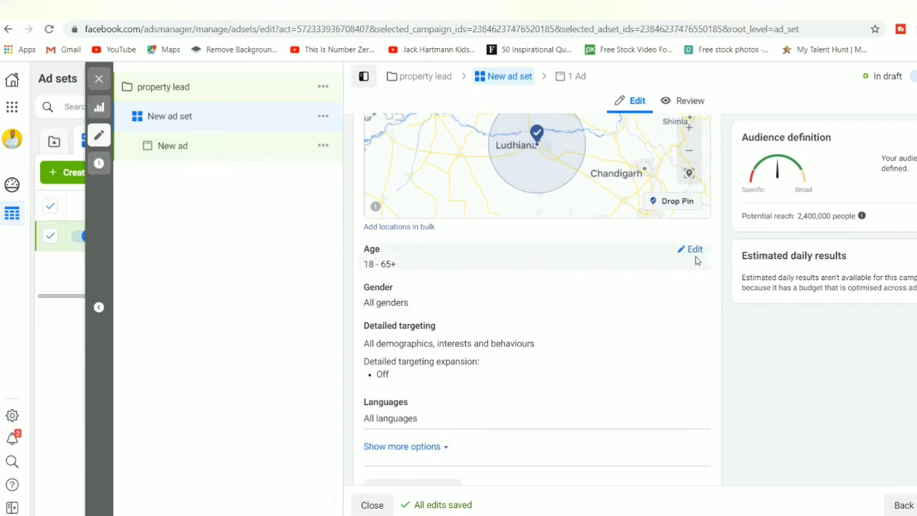
# Step: Set the audience minimum age to 30 and maximum age to 55
pyautogui.click(694, 250)
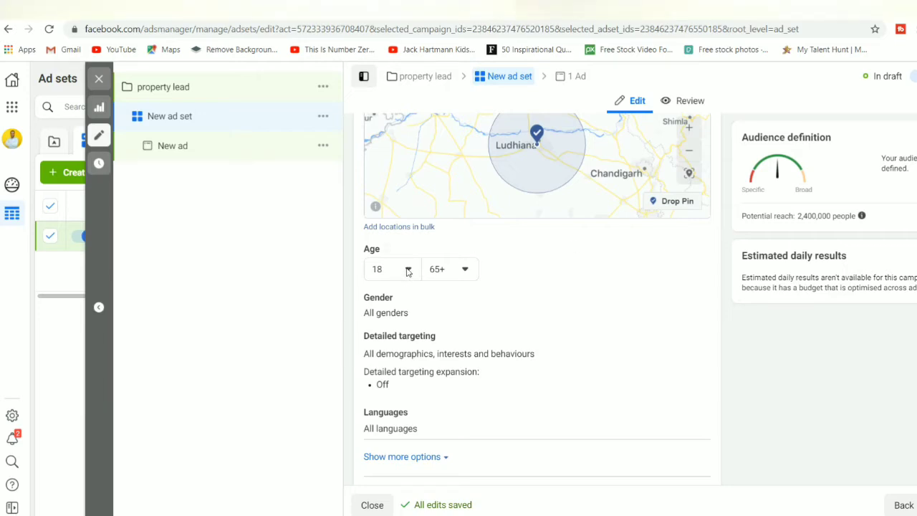
pyautogui.click(407, 270)
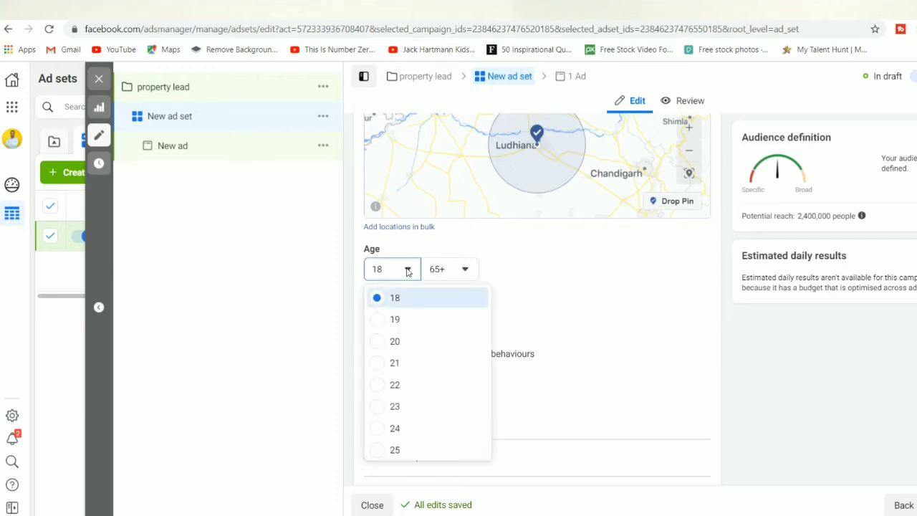
pyautogui.press('Down')
pyautogui.press('Down')
pyautogui.press('Down')
pyautogui.press('Down')
pyautogui.press('Down')
pyautogui.press('Down')
pyautogui.press('Down')
pyautogui.press('Down')
pyautogui.press('Down')
pyautogui.press('Down')
pyautogui.press('Down')
pyautogui.press('Down')
pyautogui.press('Down')
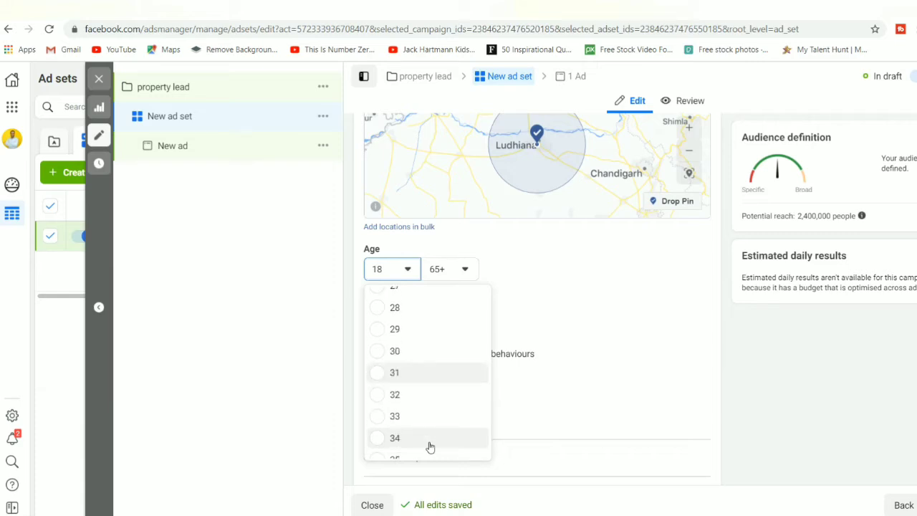
pyautogui.click(379, 351)
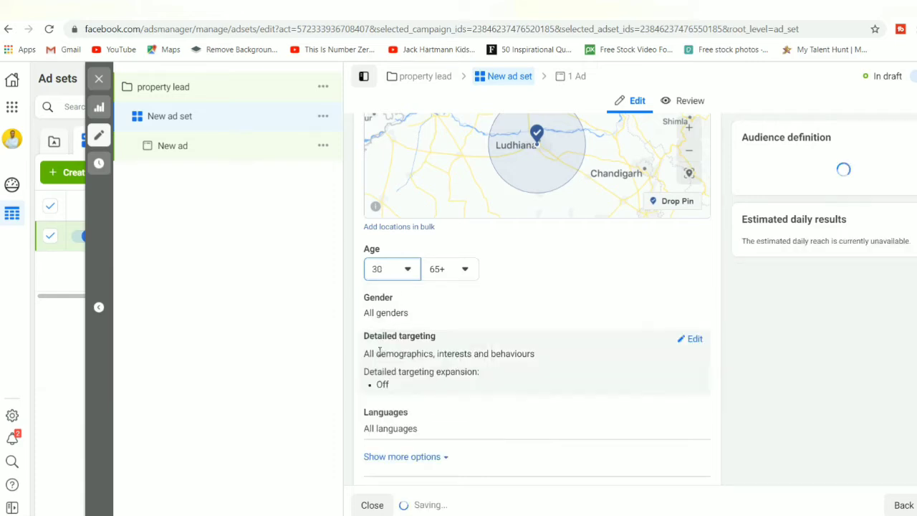
pyautogui.click(464, 269)
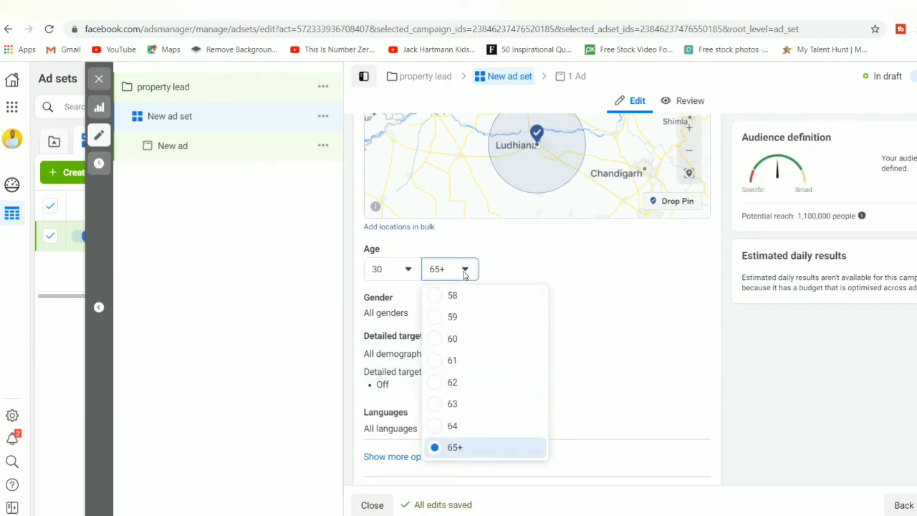
pyautogui.press('Down')
pyautogui.press('Down')
pyautogui.press('Up')
pyautogui.press('Up')
pyautogui.press('Up')
pyautogui.press('Up')
pyautogui.press('Up')
pyautogui.press('Up')
pyautogui.press('Up')
pyautogui.press('Up')
pyautogui.press('Up')
pyautogui.press('Up')
pyautogui.press('Up')
pyautogui.press('Up')
pyautogui.press('Up')
pyautogui.press('Up')
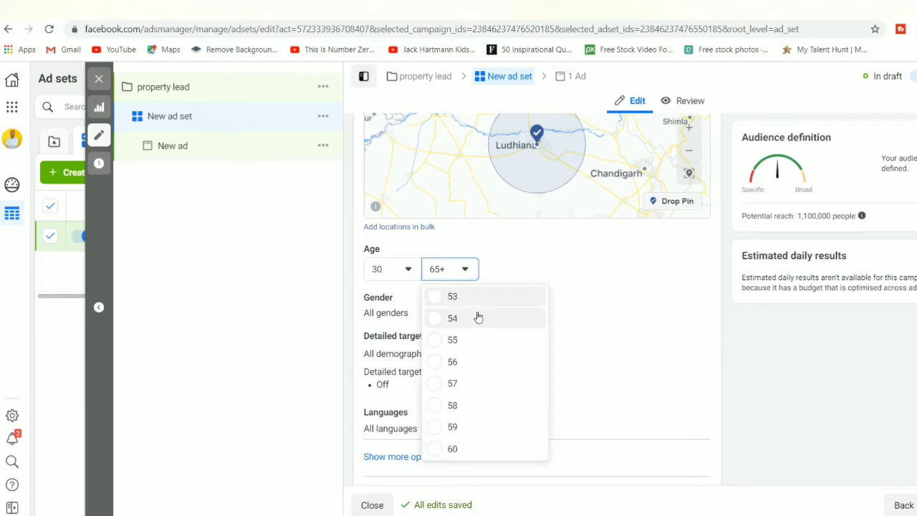
pyautogui.press('Up')
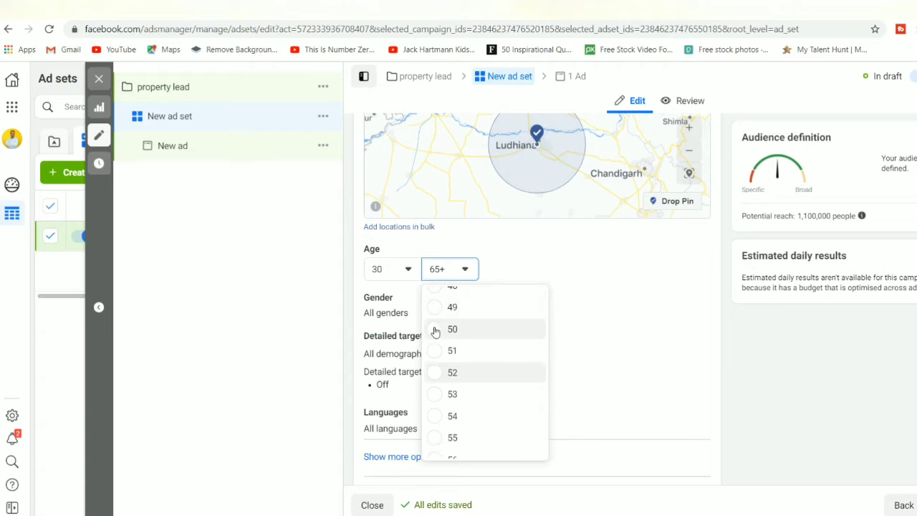
pyautogui.click(437, 444)
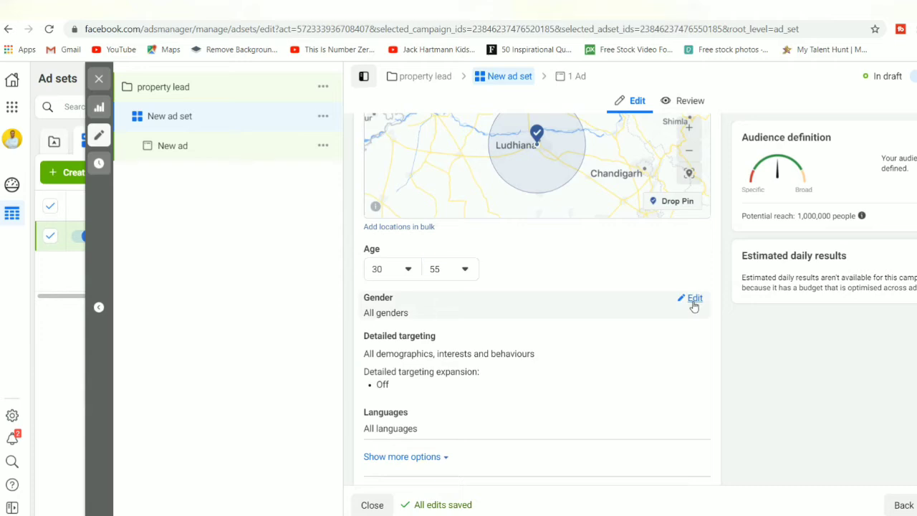
pyautogui.click(694, 299)
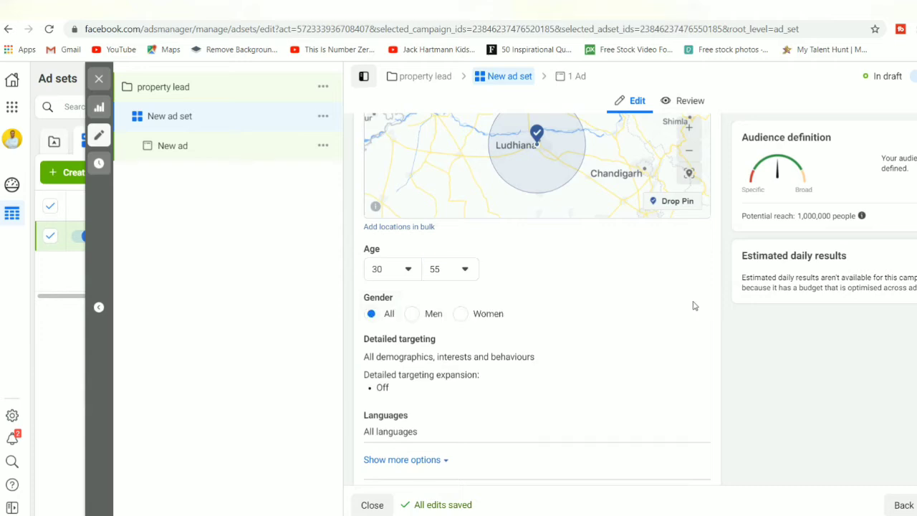
pyautogui.click(413, 315)
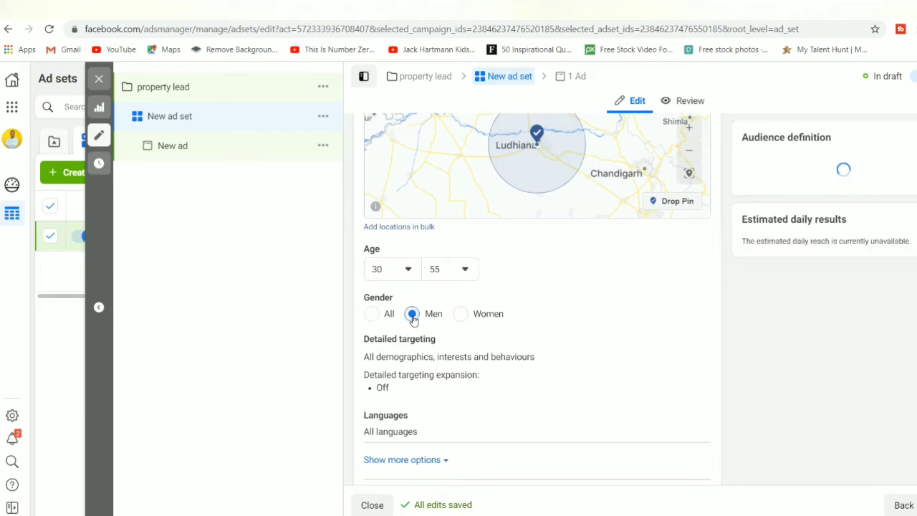
pyautogui.click(373, 317)
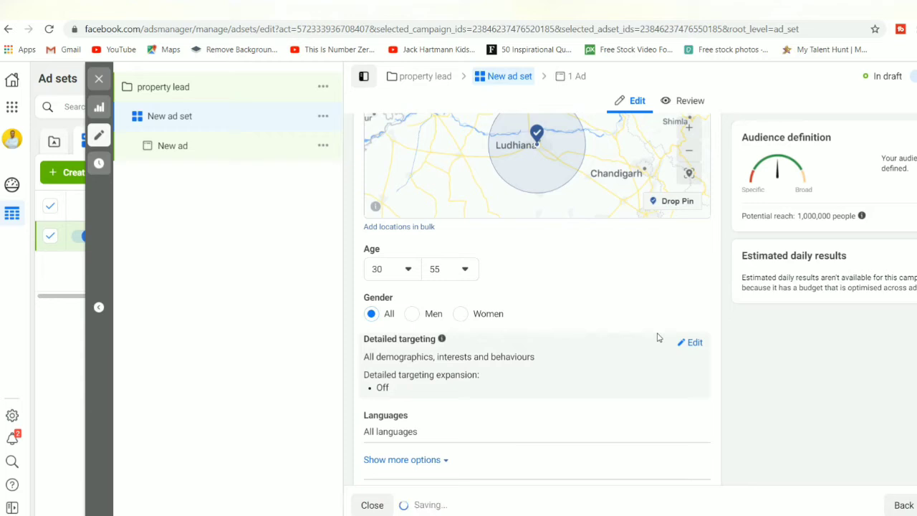
pyautogui.scroll(-1, 658, 335)
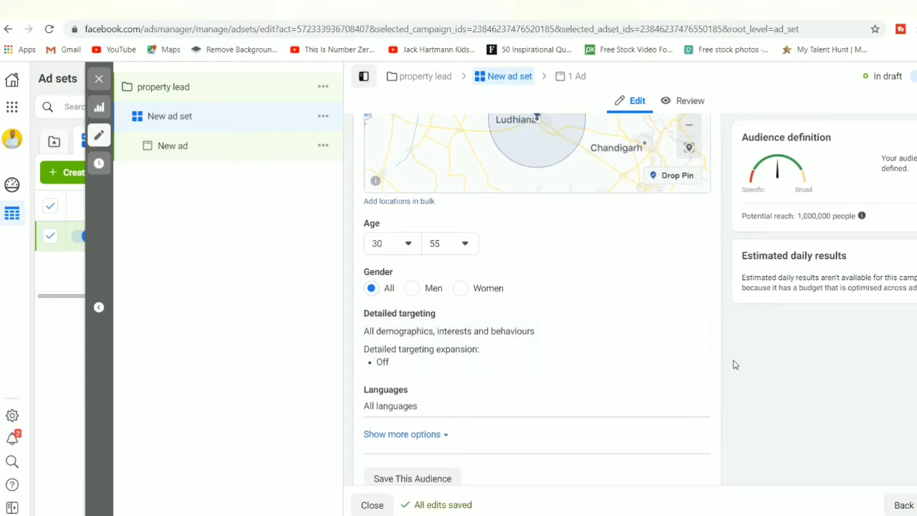
pyautogui.scroll(-5, 734, 365)
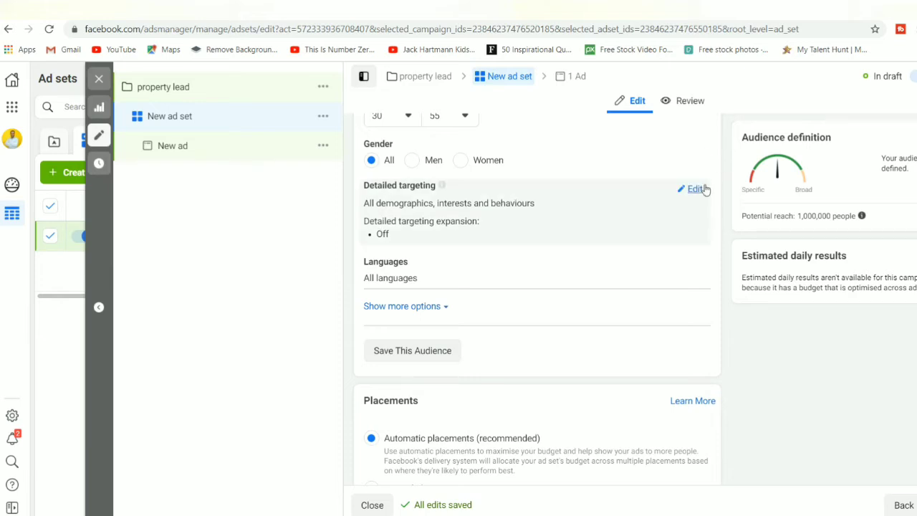
# Step: Open Detailed targeting for editing, then start a new browser tab on Google
pyautogui.click(694, 189)
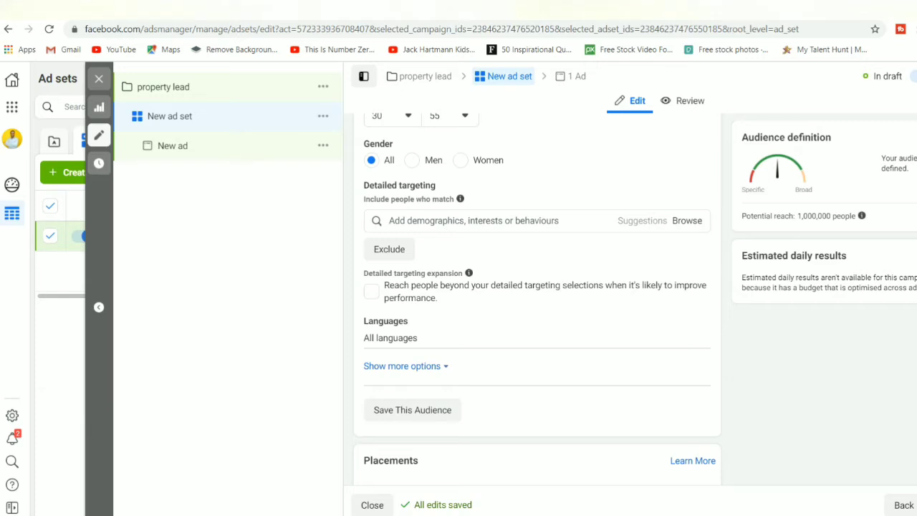
pyautogui.click(778, 10)
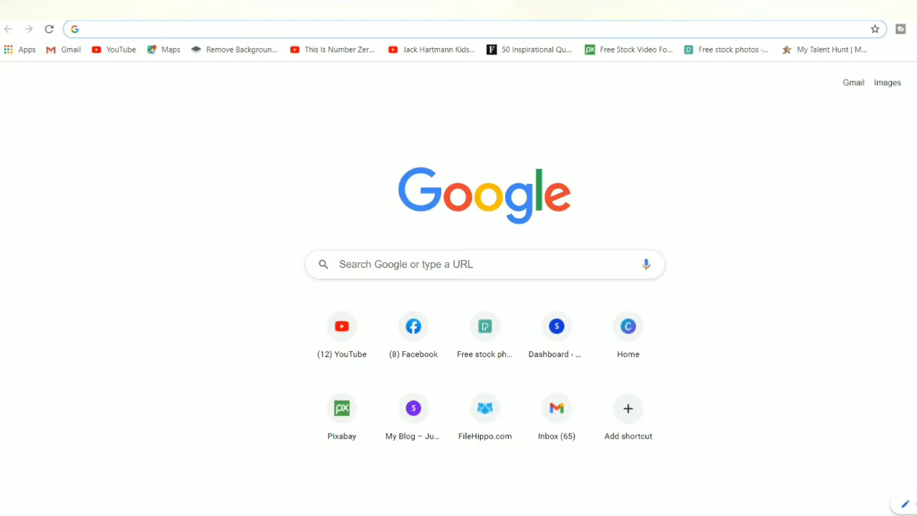
# Step: Search Google for 'property near me for sale' and scan the listed property sites
pyautogui.click(702, 31)
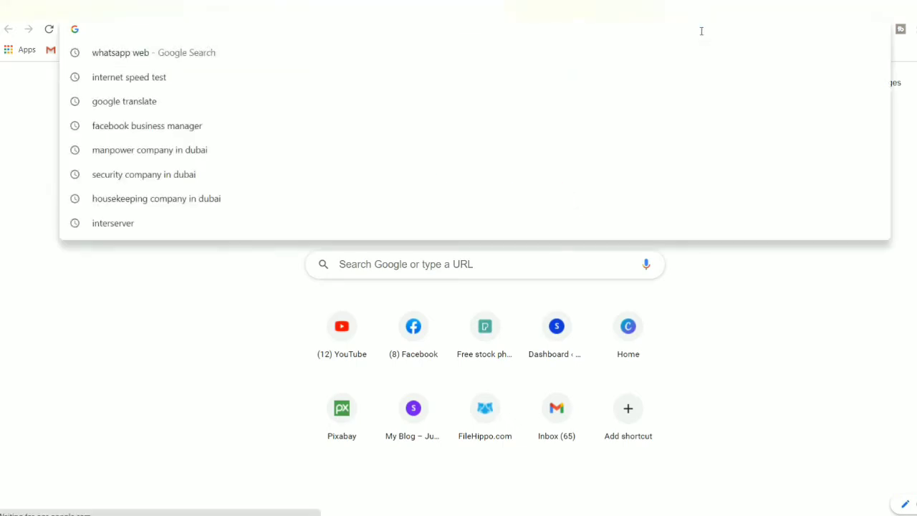
pyautogui.write('pr')
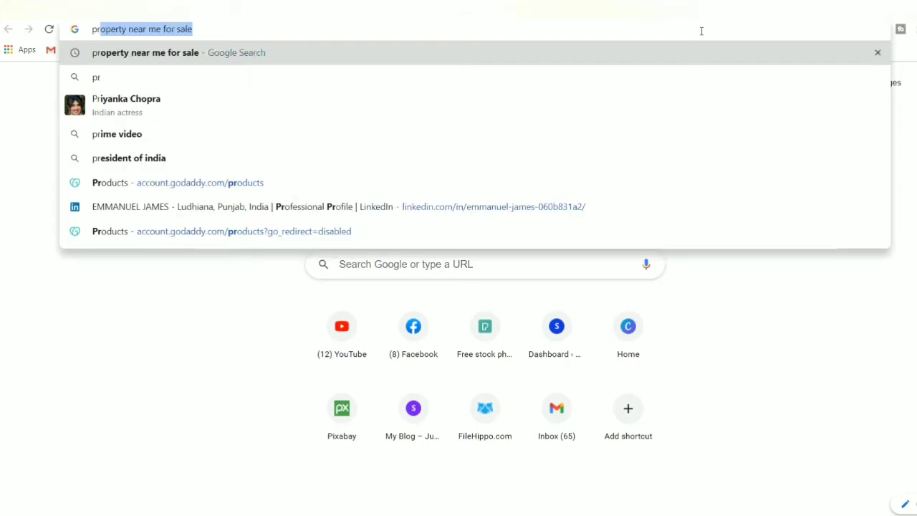
pyautogui.press('BackSpace')
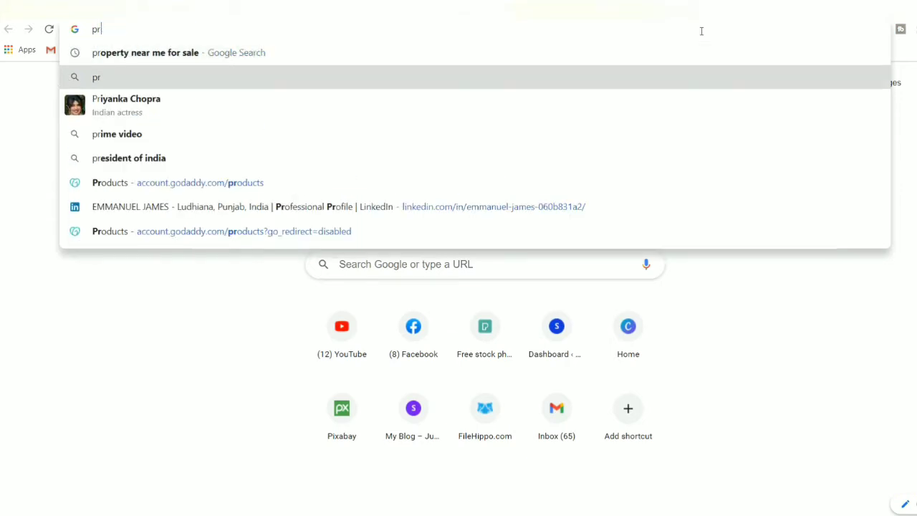
pyautogui.press('Up')
pyautogui.press('Return')
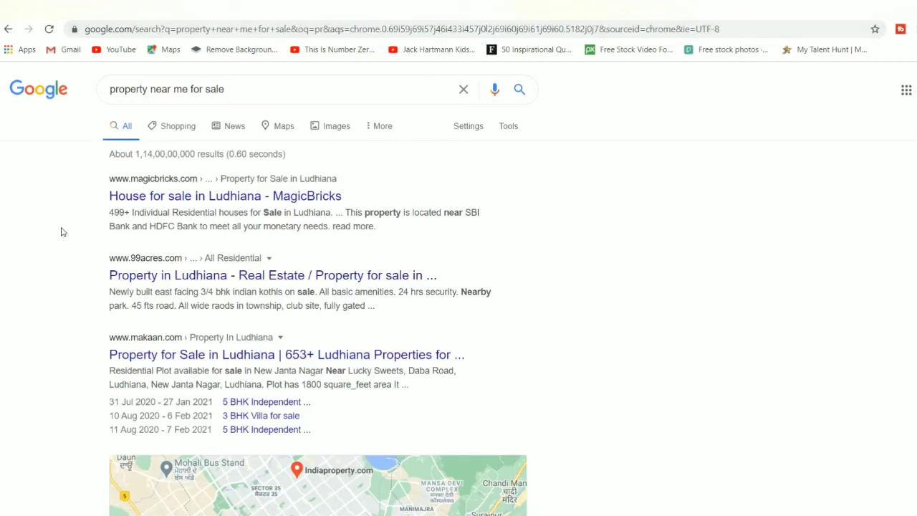
pyautogui.scroll(-1, 64, 248)
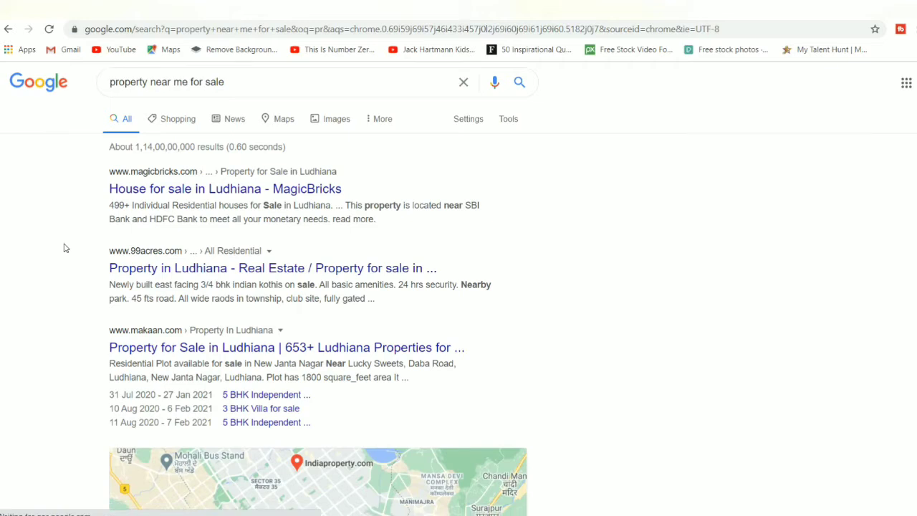
pyautogui.scroll(1, 64, 247)
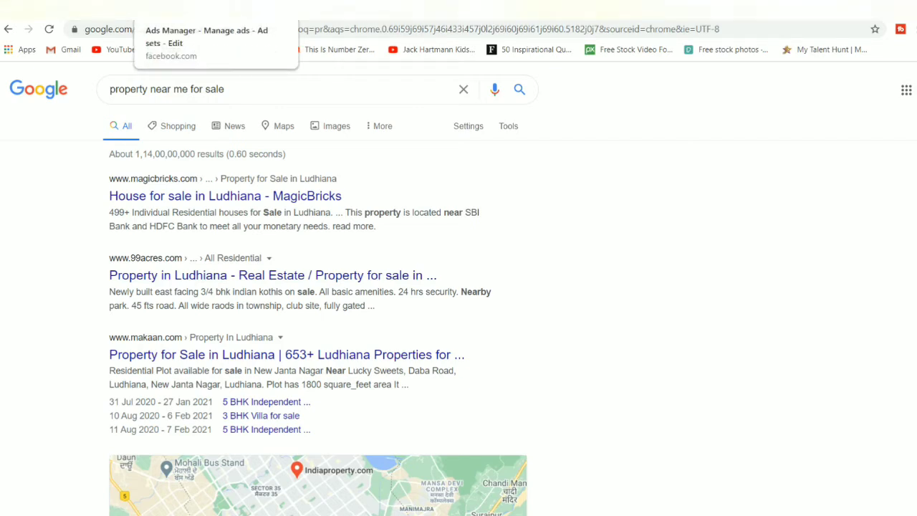
# Step: Back in Ads Manager, search 'makaan' and add Makaan.com as a detailed targeting interest
pyautogui.click(208, 9)
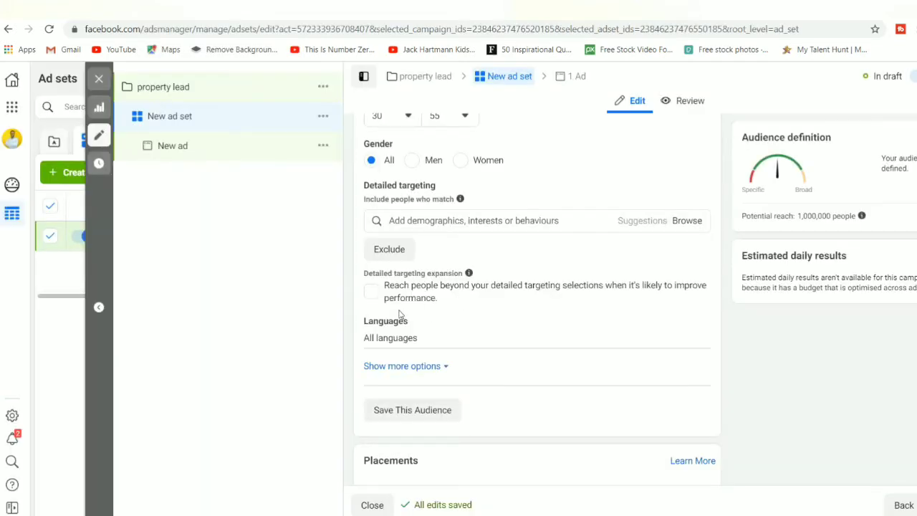
pyautogui.click(469, 221)
pyautogui.write('ma')
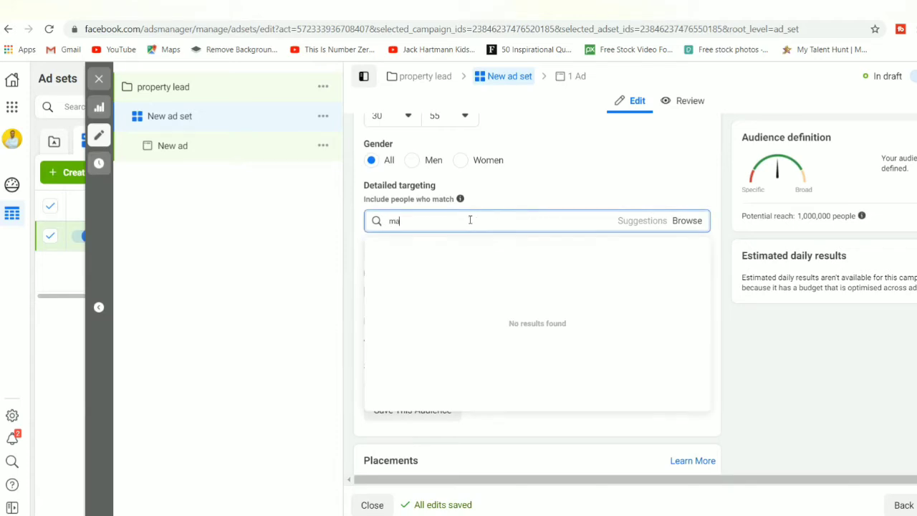
pyautogui.write('kaan')
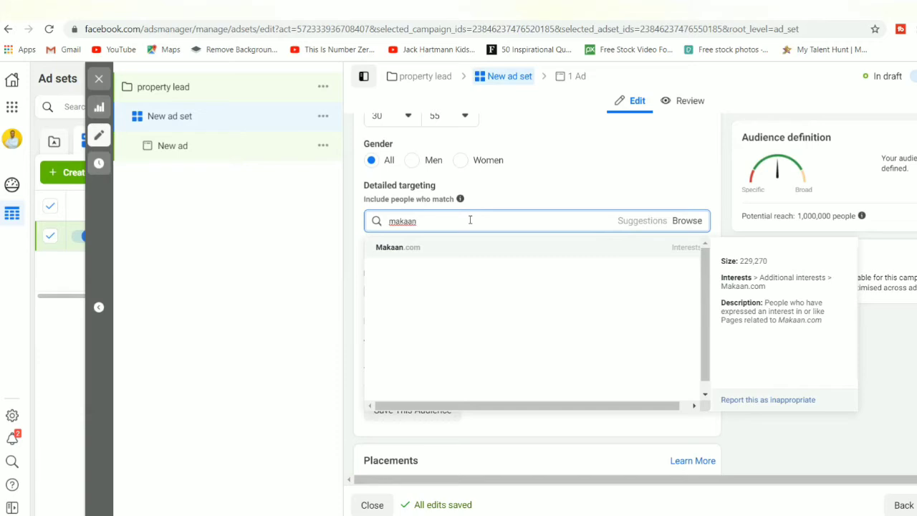
pyautogui.click(391, 247)
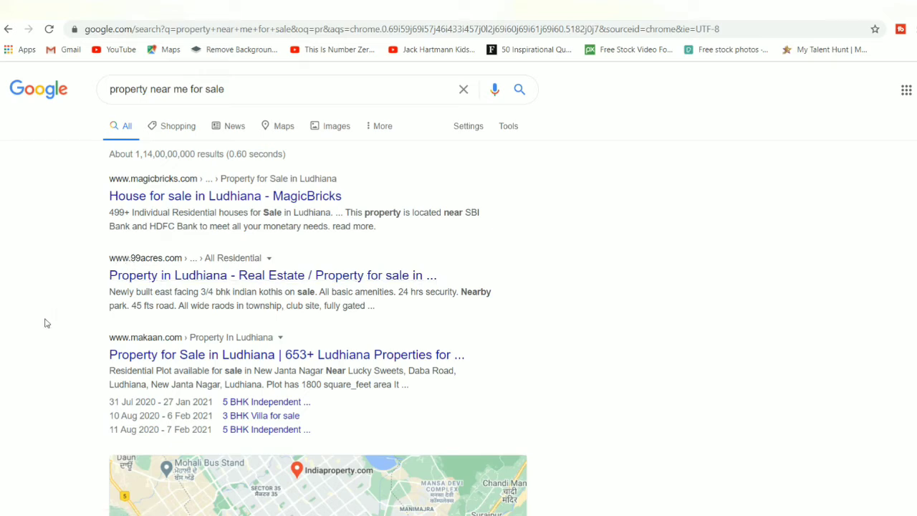
# Step: Scroll Google down to the homeonline, quikr and housing.com listings, then start a 'qui' interest search
pyautogui.scroll(-2, 44, 322)
pyautogui.scroll(-3, 45, 322)
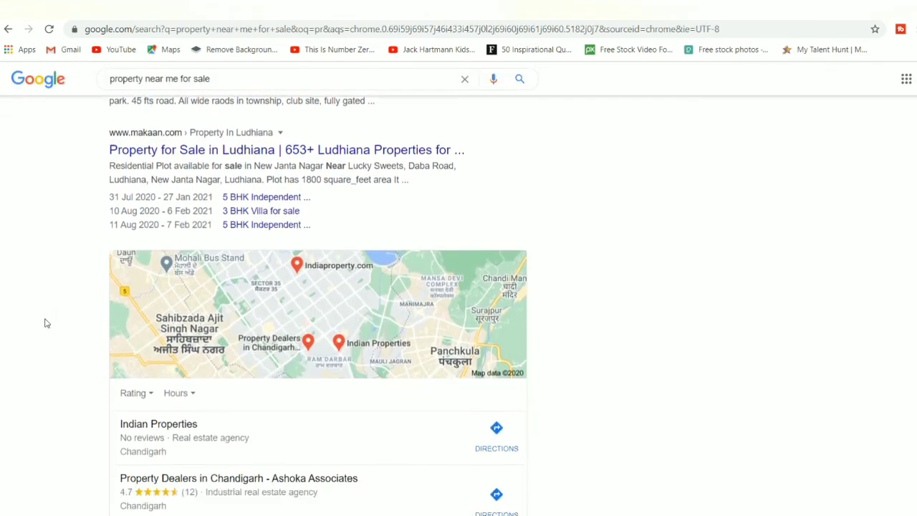
pyautogui.scroll(-4, 44, 323)
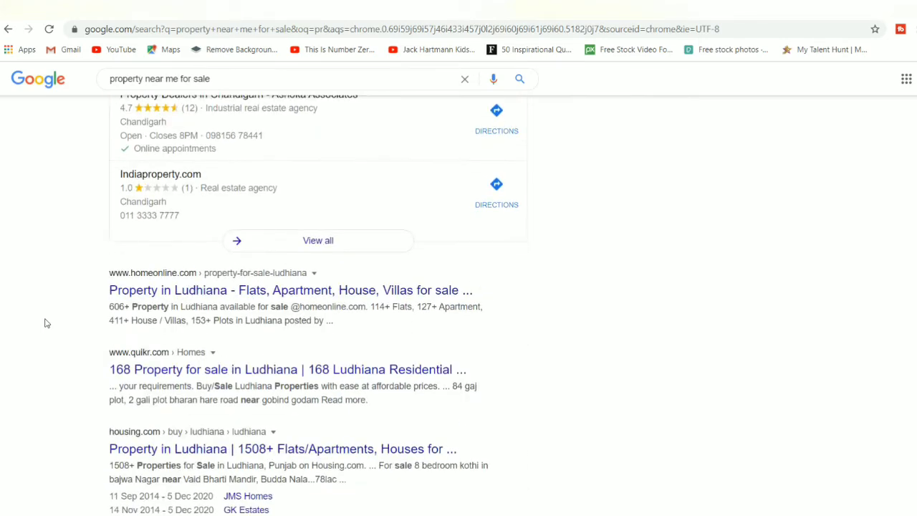
pyautogui.scroll(-1, 44, 322)
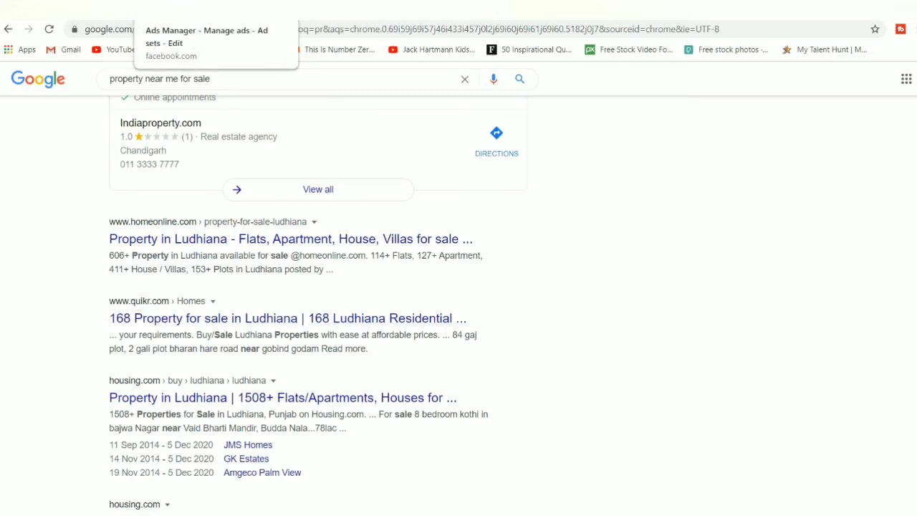
pyautogui.click(208, 7)
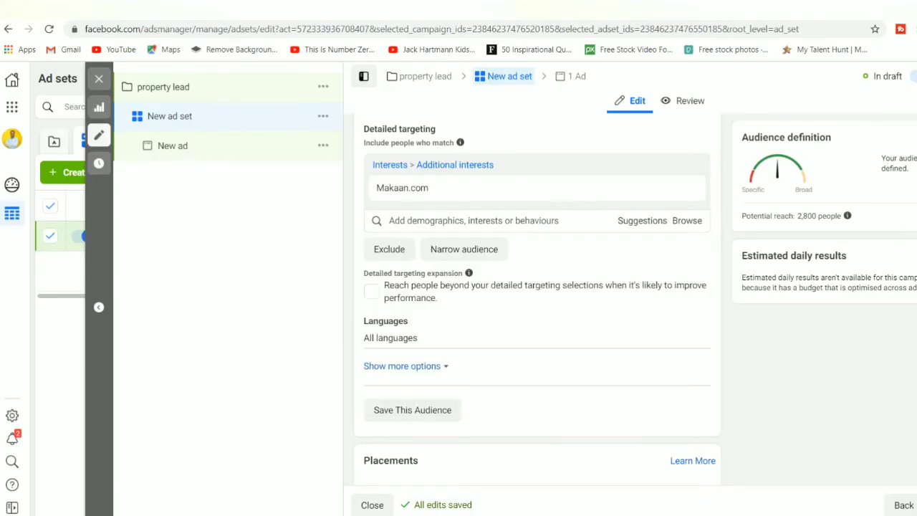
pyautogui.write('qu')
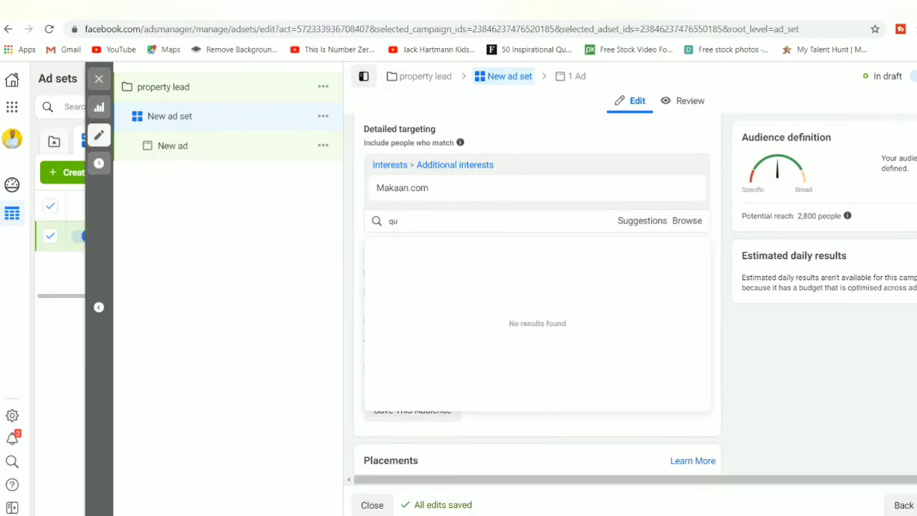
pyautogui.write('i')
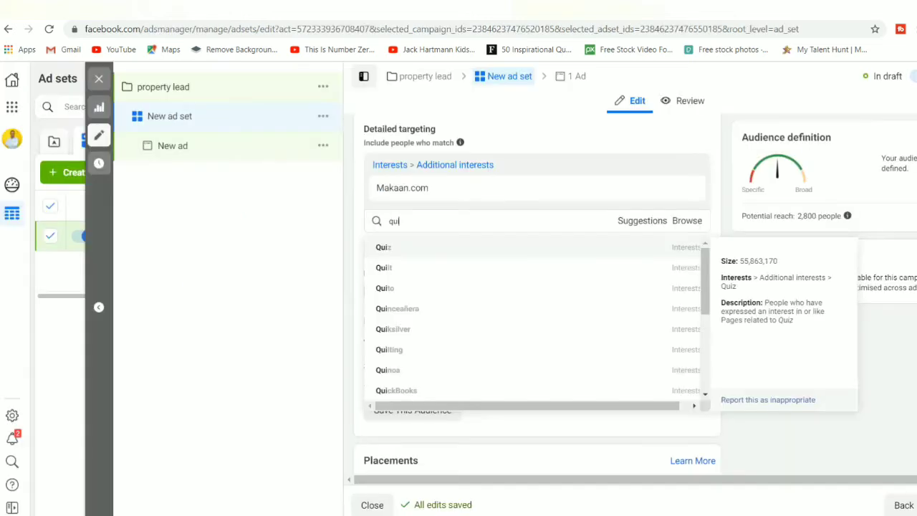
# Step: Complete the search as 'quikr' and add the Quikr interest (2,212,430 people)
pyautogui.write('ikr')
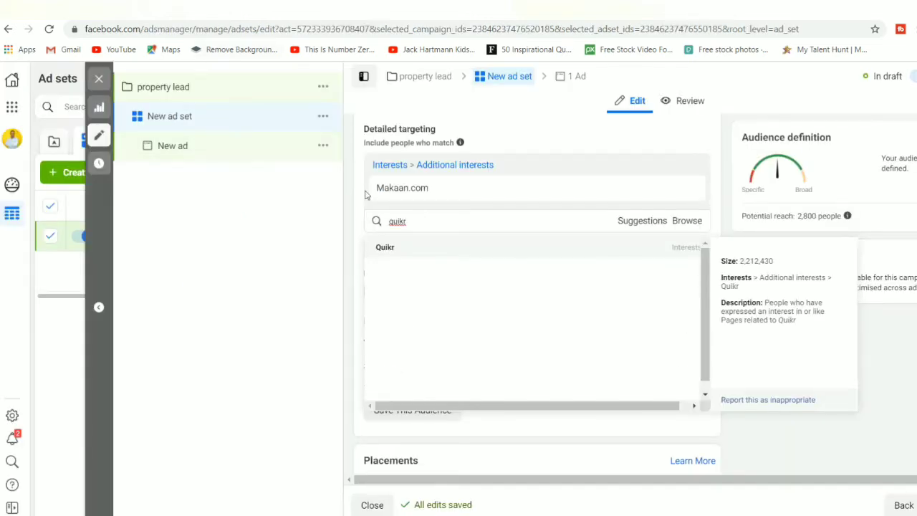
pyautogui.click(385, 248)
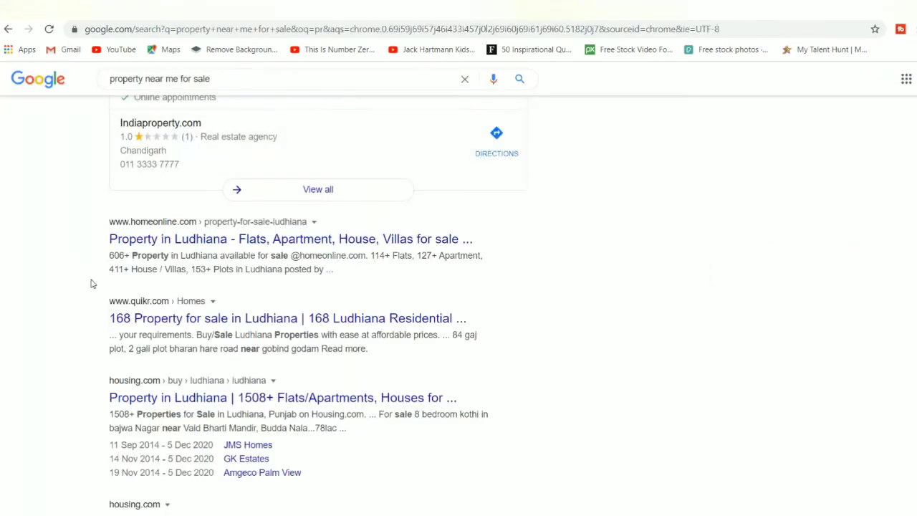
pyautogui.scroll(-3, 77, 298)
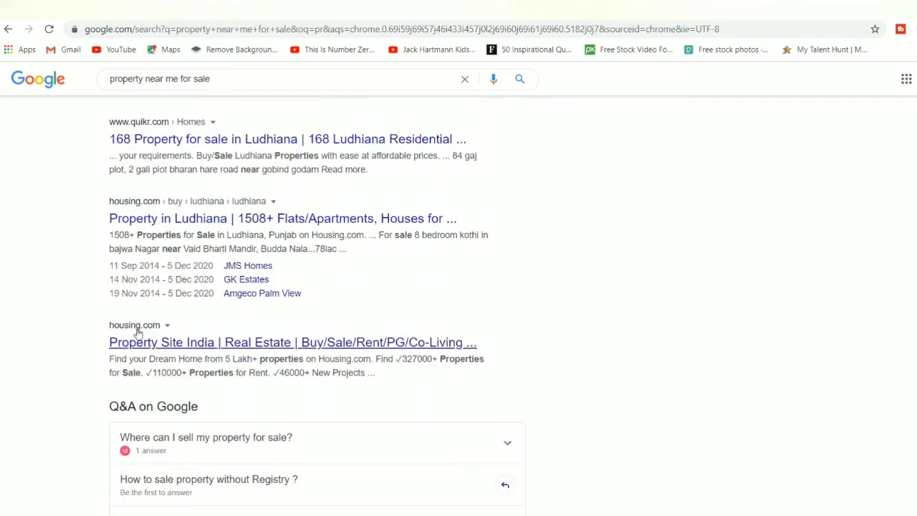
pyautogui.moveTo(108, 330); pyautogui.dragTo(167, 326)
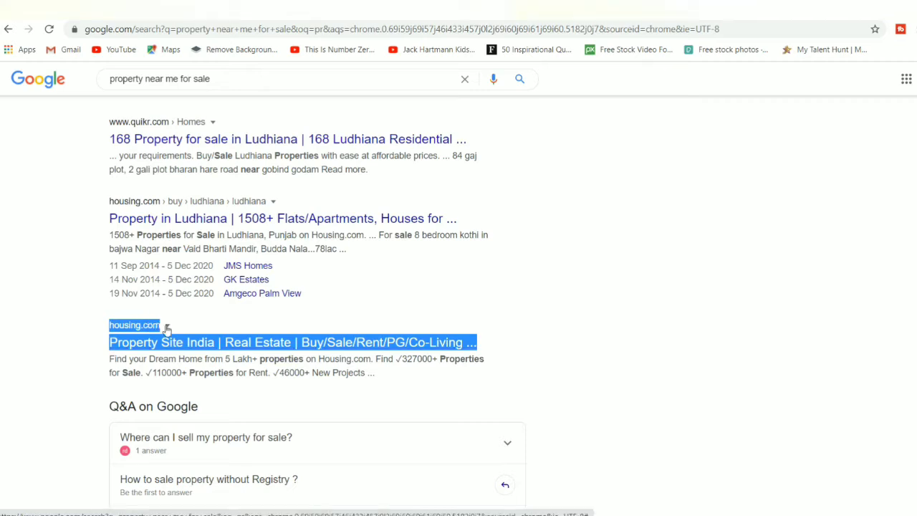
pyautogui.click(77, 347)
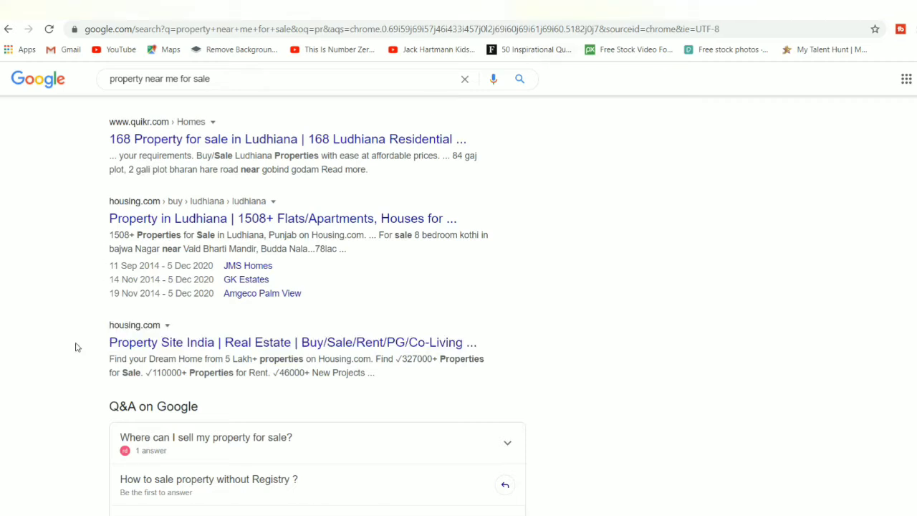
pyautogui.moveTo(103, 327)
pyautogui.mouseDown()
pyautogui.moveTo(137, 326)
pyautogui.moveTo(108, 320)
pyautogui.mouseUp()
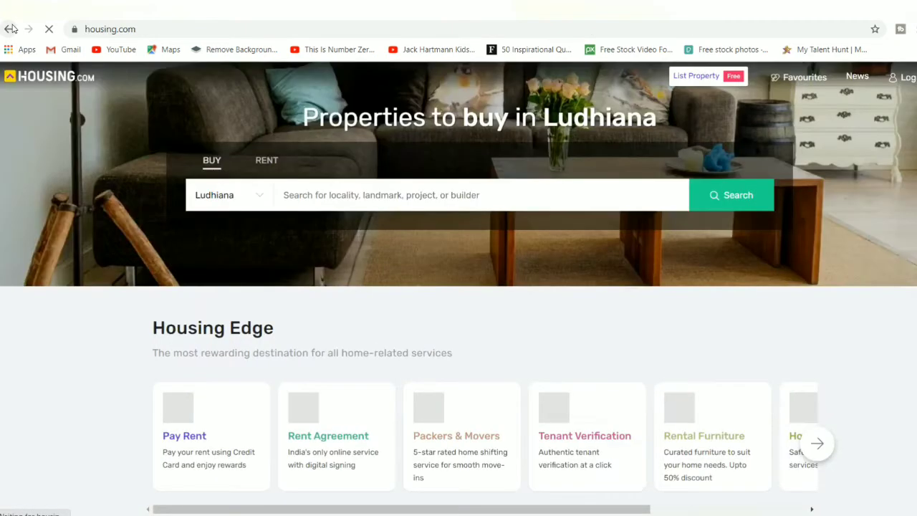
pyautogui.click(12, 29)
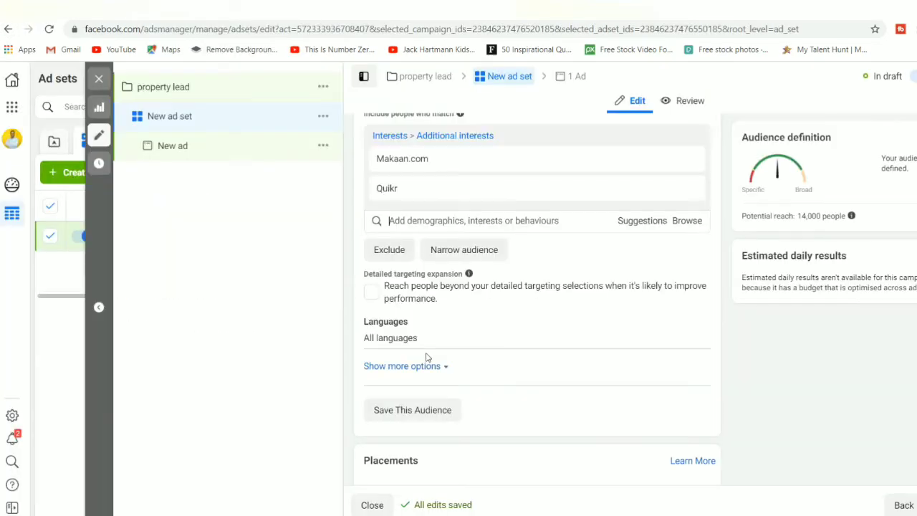
# Step: Search 'housing' and add Housing as an interest, raising potential reach to 15,000
pyautogui.click(445, 223)
pyautogui.write('ho')
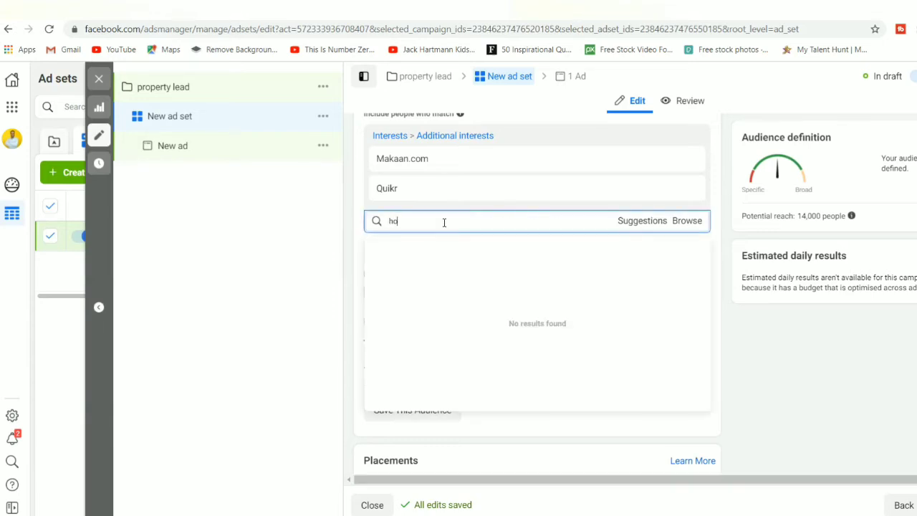
pyautogui.write('using')
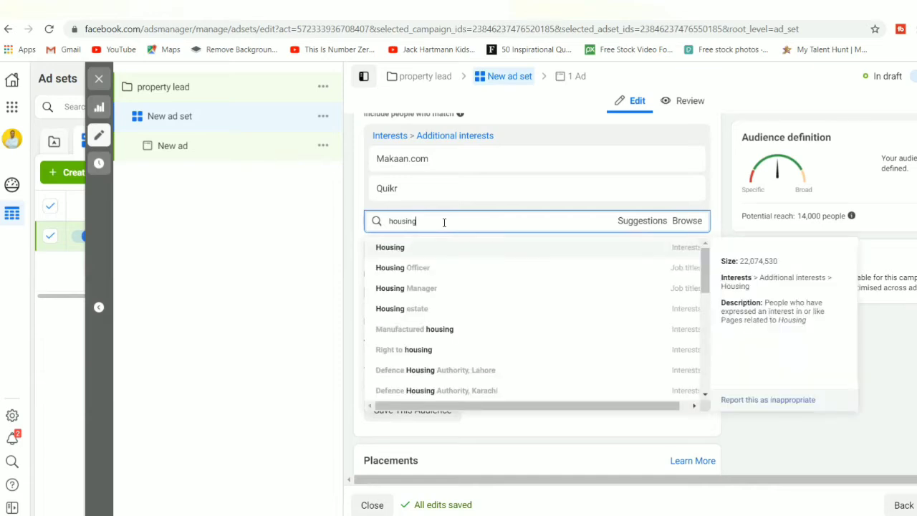
pyautogui.click(394, 252)
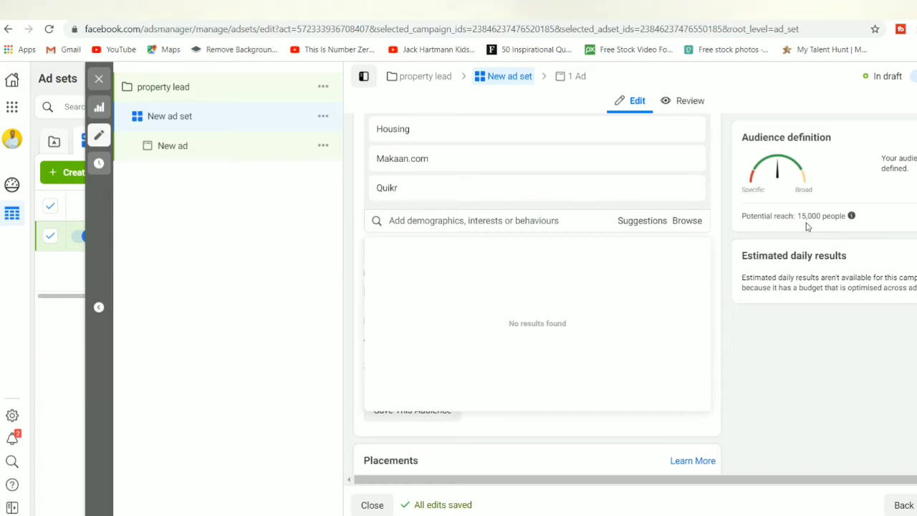
# Step: Glance at the Google property results, then return to the ad set editor
pyautogui.click(573, 10)
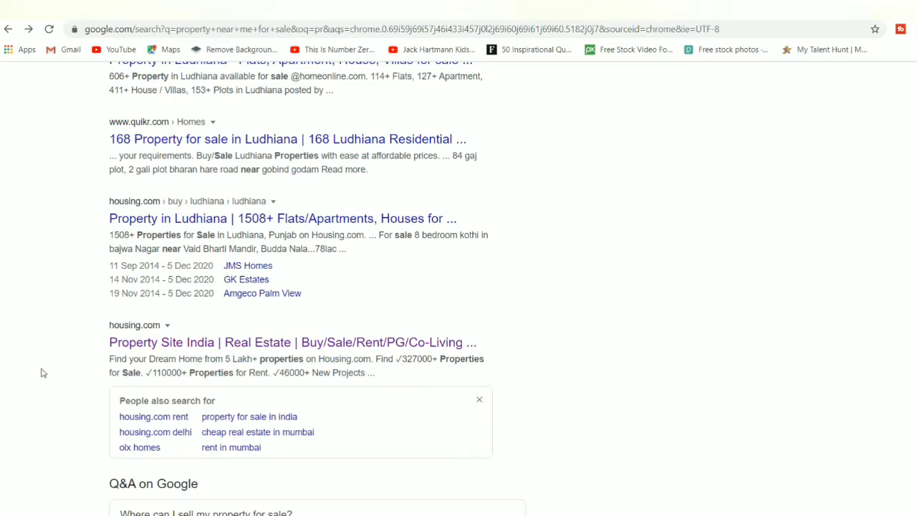
pyautogui.scroll(10, 41, 372)
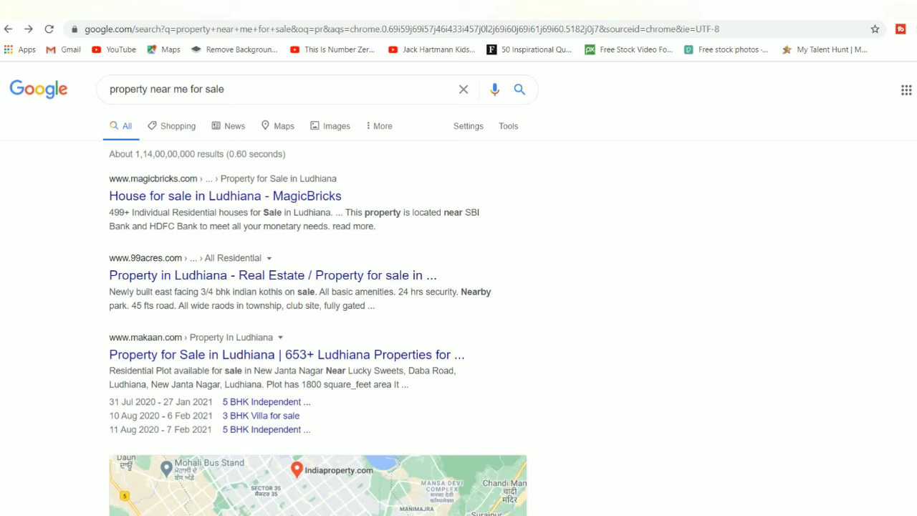
pyautogui.click(188, 10)
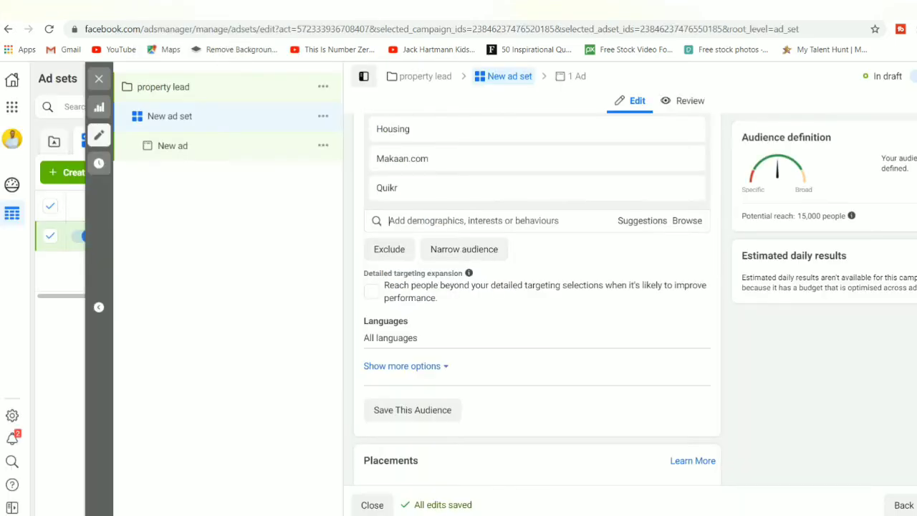
# Step: Search 'magicbri' and add magicbricks.com as a detailed targeting interest
pyautogui.write('ma')
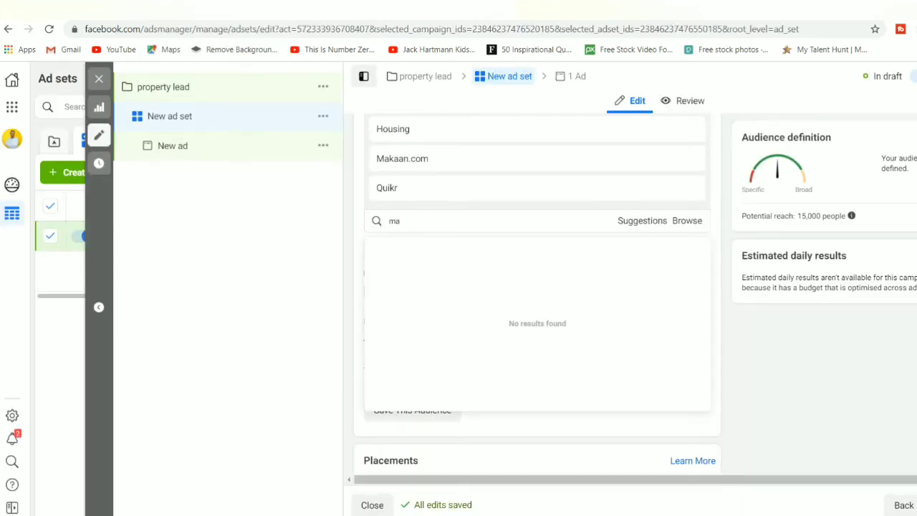
pyautogui.write('gic')
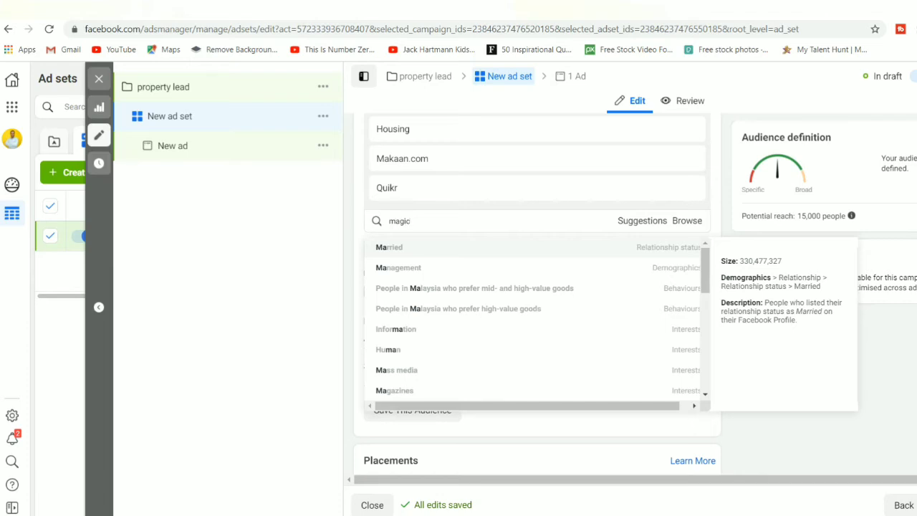
pyautogui.write('bri')
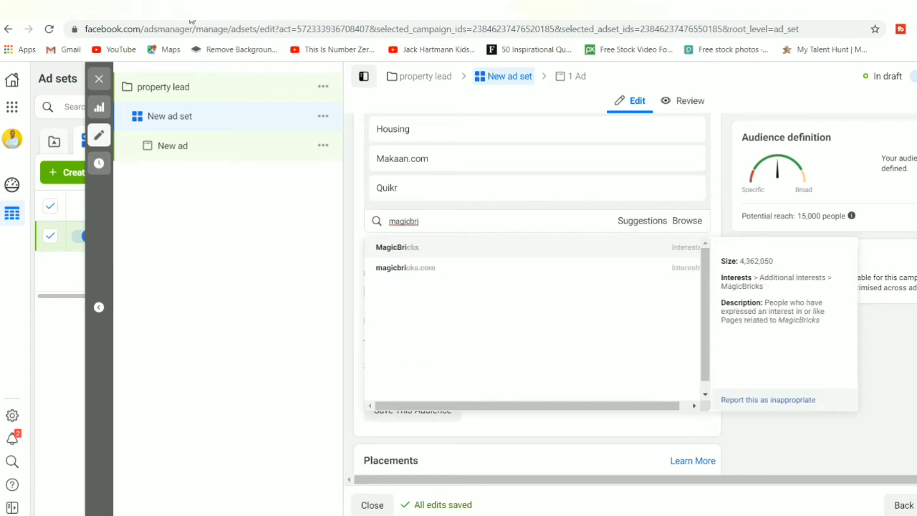
pyautogui.click(404, 269)
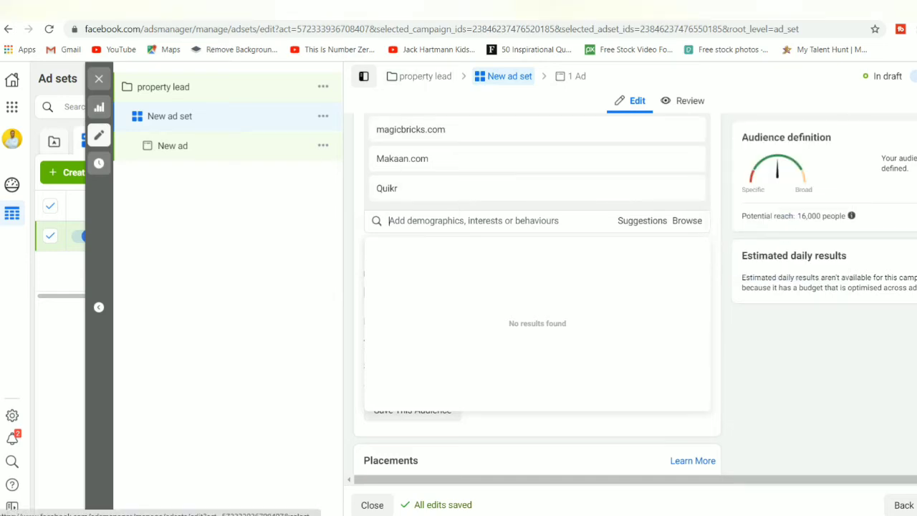
pyautogui.click(770, 9)
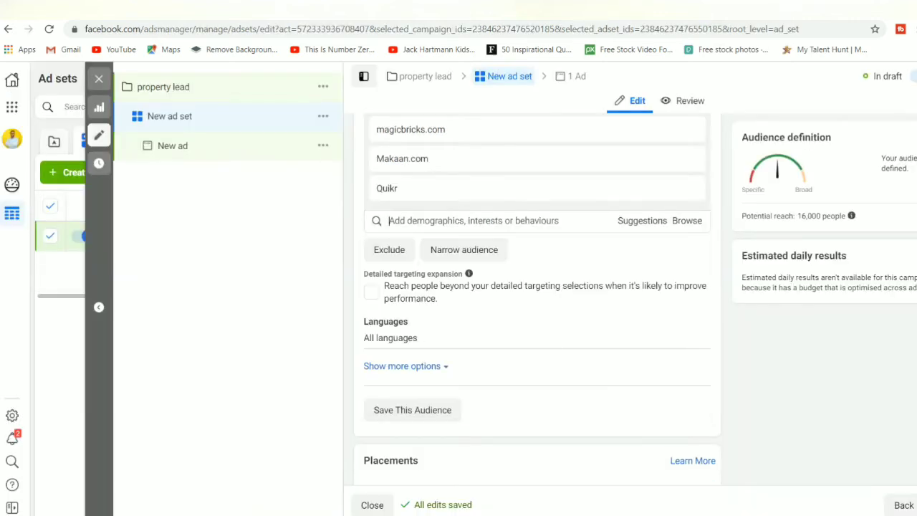
# Step: Search '99ac' and add the 99acres interest, bringing potential reach to 16,000
pyautogui.click(473, 220)
pyautogui.write('ac')
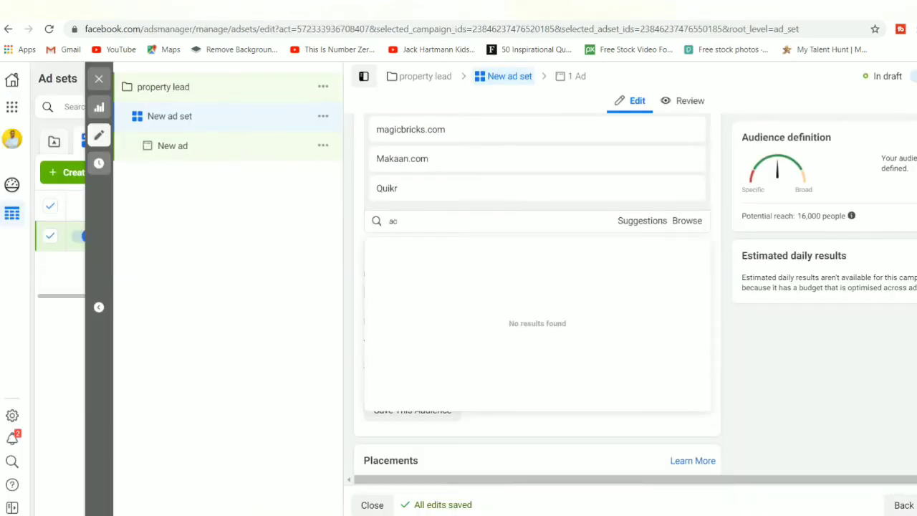
pyautogui.press('BackSpace')
pyautogui.press('BackSpace')
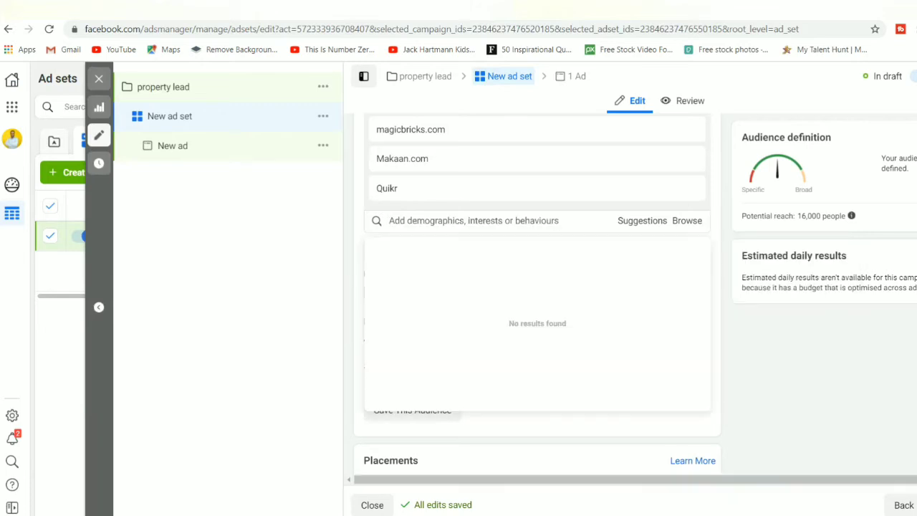
pyautogui.write('99a')
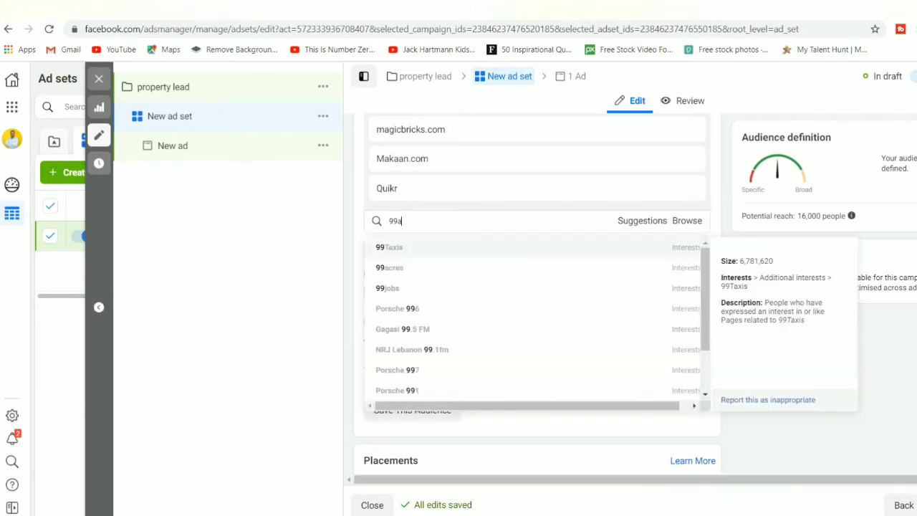
pyautogui.write('c')
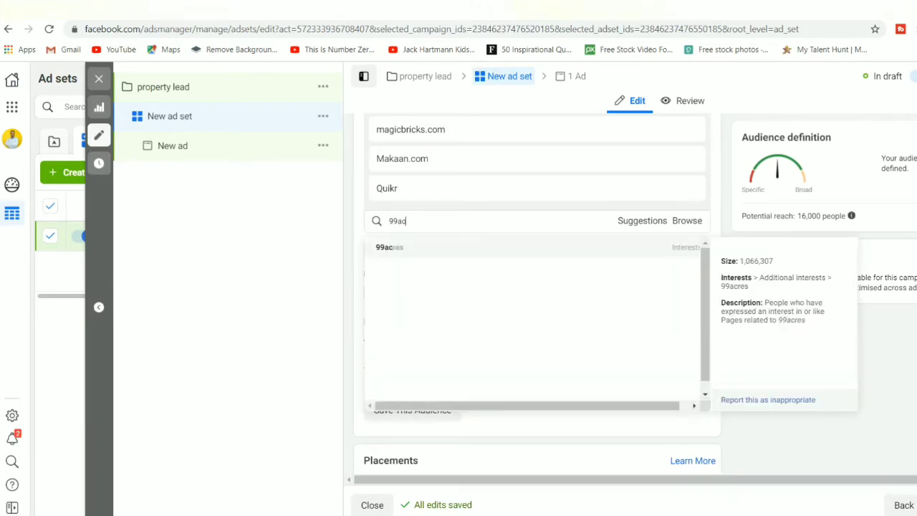
pyautogui.click(389, 248)
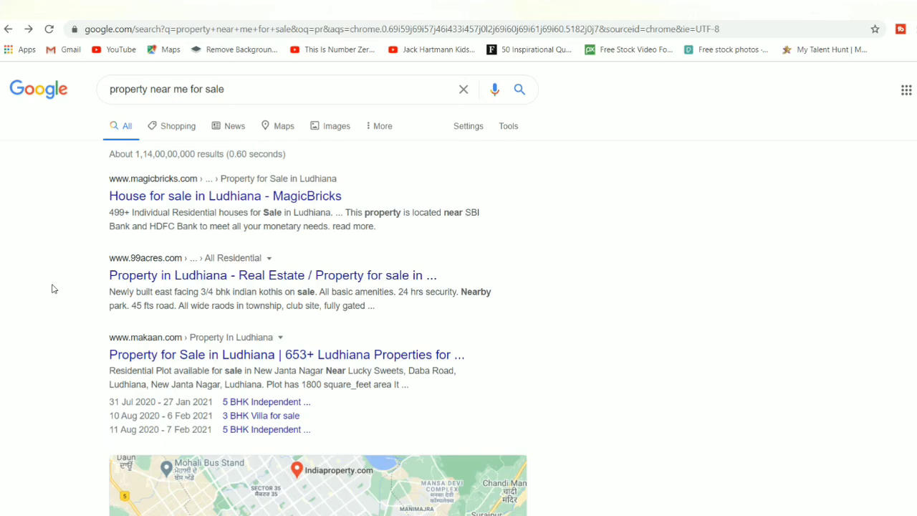
# Step: Scroll through the Google 'property near me for sale' results
pyautogui.scroll(-7, 52, 289)
pyautogui.scroll(2, 52, 288)
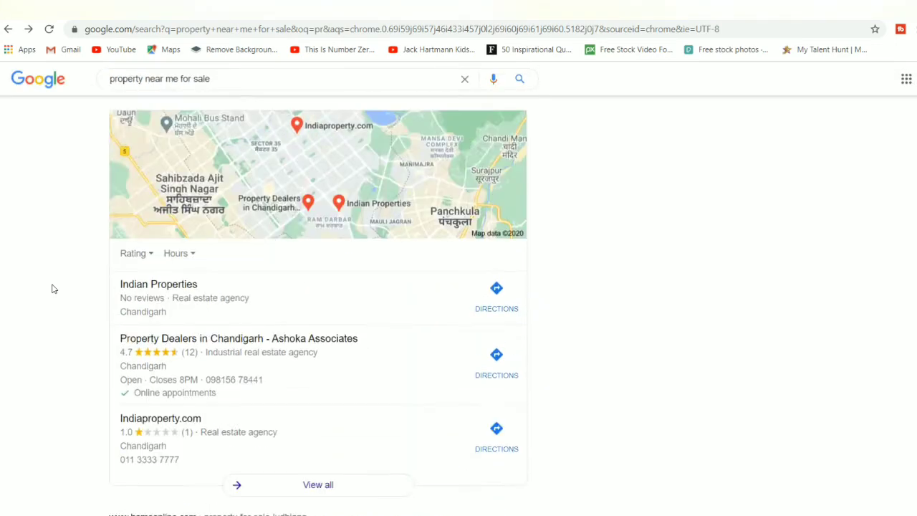
pyautogui.scroll(-7, 52, 289)
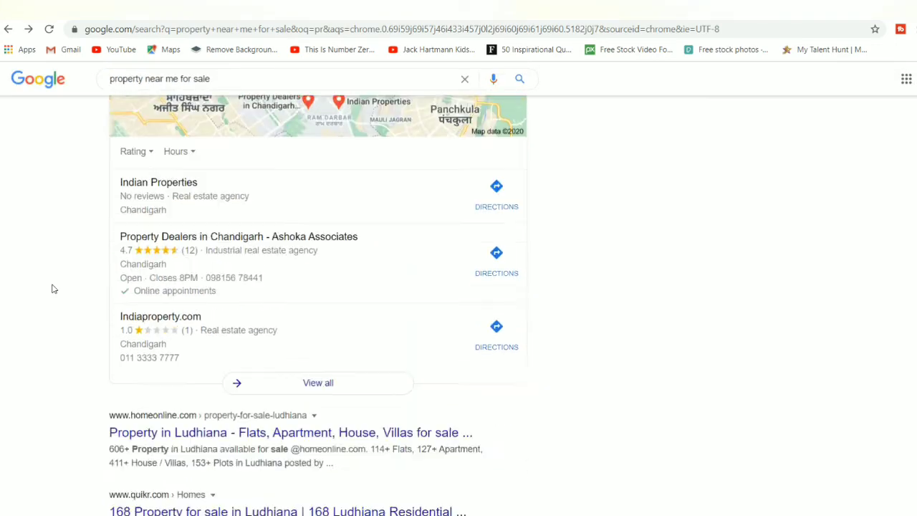
pyautogui.scroll(4, 52, 289)
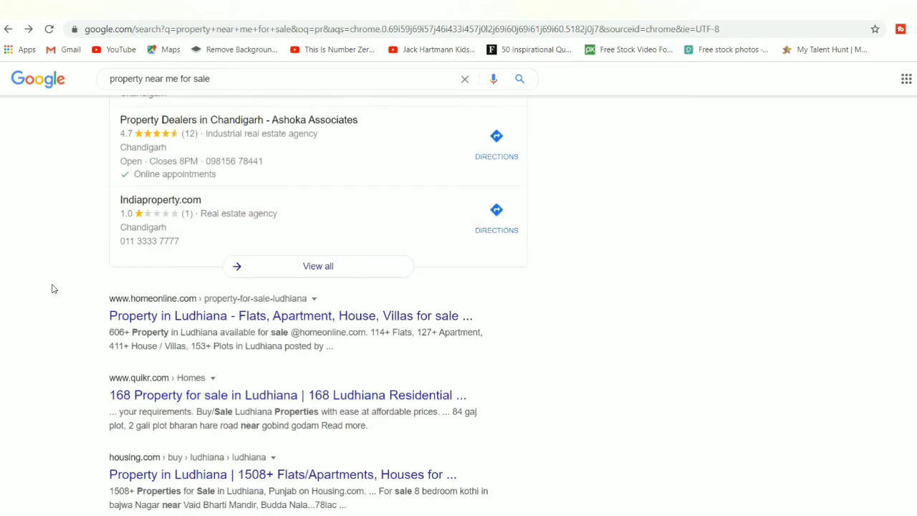
pyautogui.scroll(-7, 52, 289)
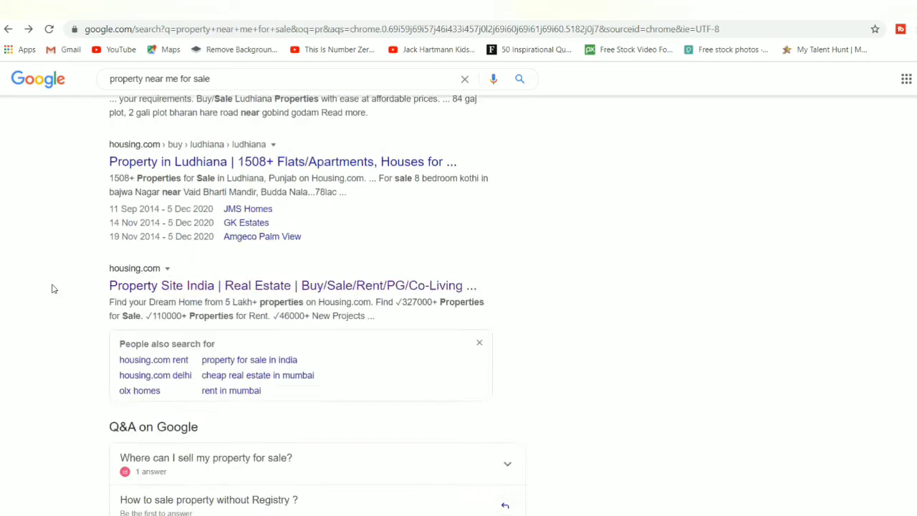
pyautogui.scroll(-3, 52, 289)
pyautogui.scroll(-2, 52, 289)
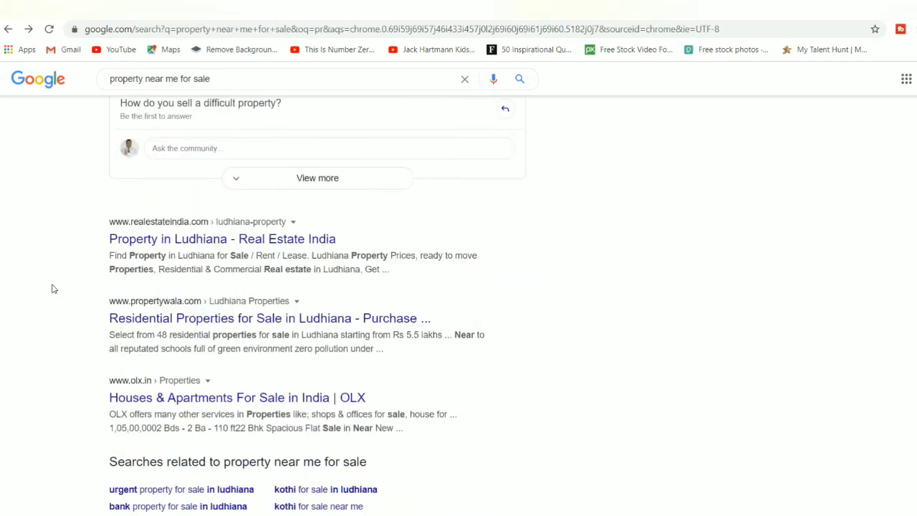
pyautogui.scroll(-1, 52, 288)
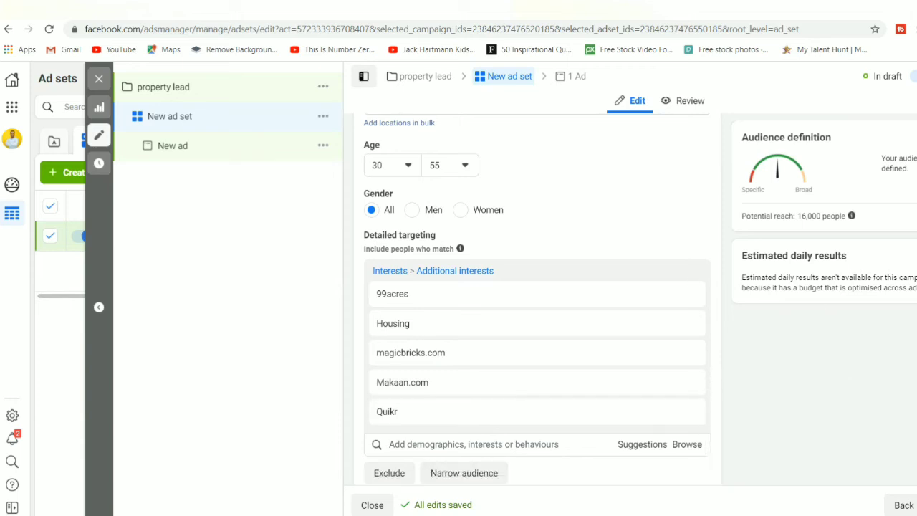
# Step: Search 'propertywala', trim it, and add Property (Business and industry), reaching 140,000 people
pyautogui.scroll(-4, 537, 286)
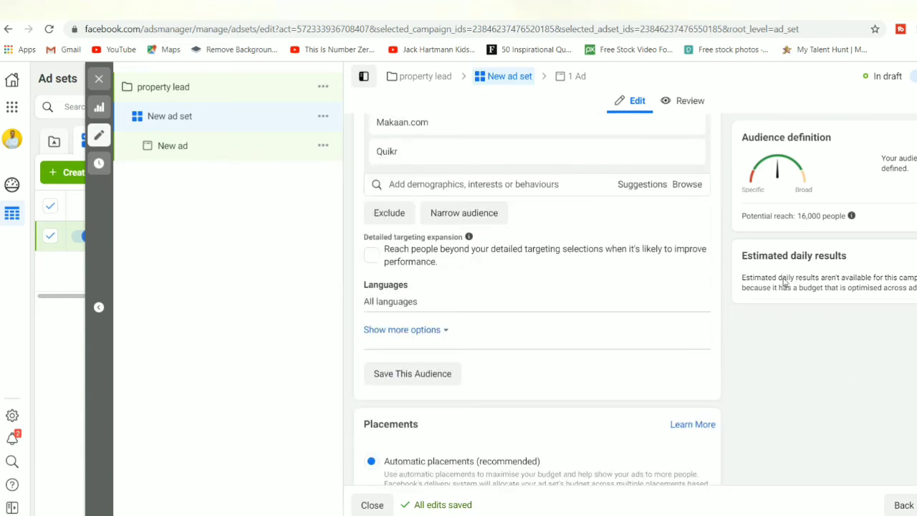
pyautogui.click(518, 190)
pyautogui.click(424, 184)
pyautogui.write('pro')
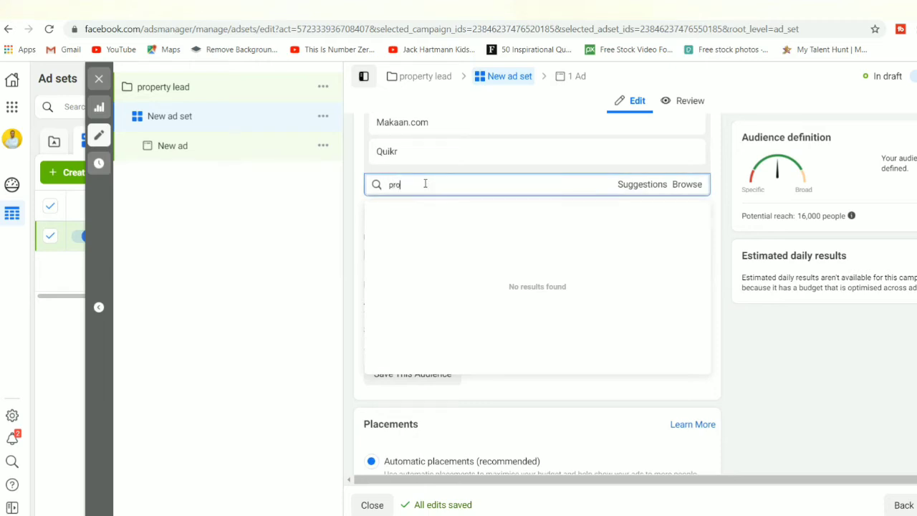
pyautogui.write('pertywala')
pyautogui.press('BackSpace')
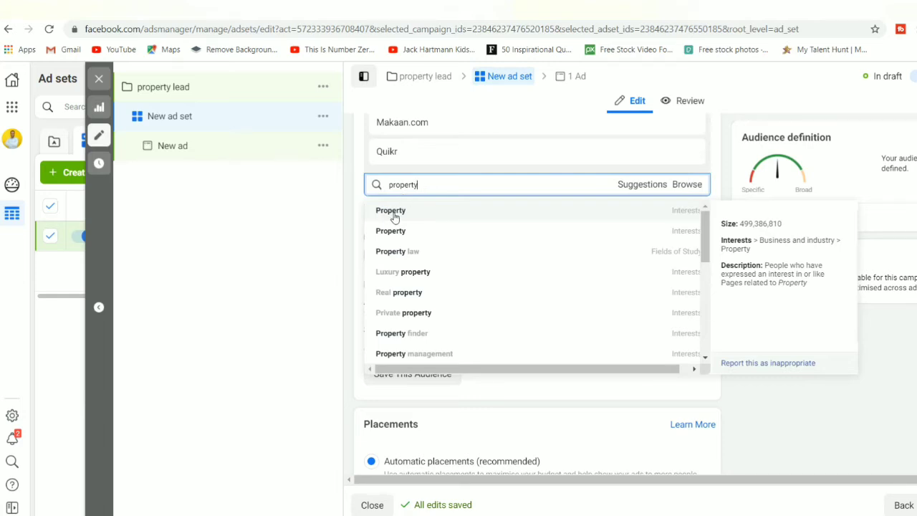
pyautogui.click(393, 212)
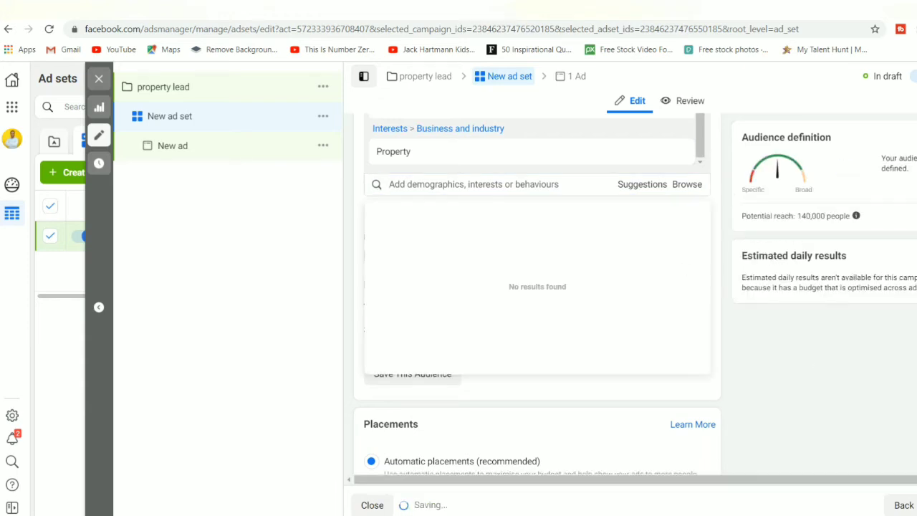
pyautogui.scroll(5, 538, 287)
pyautogui.scroll(-4, 537, 293)
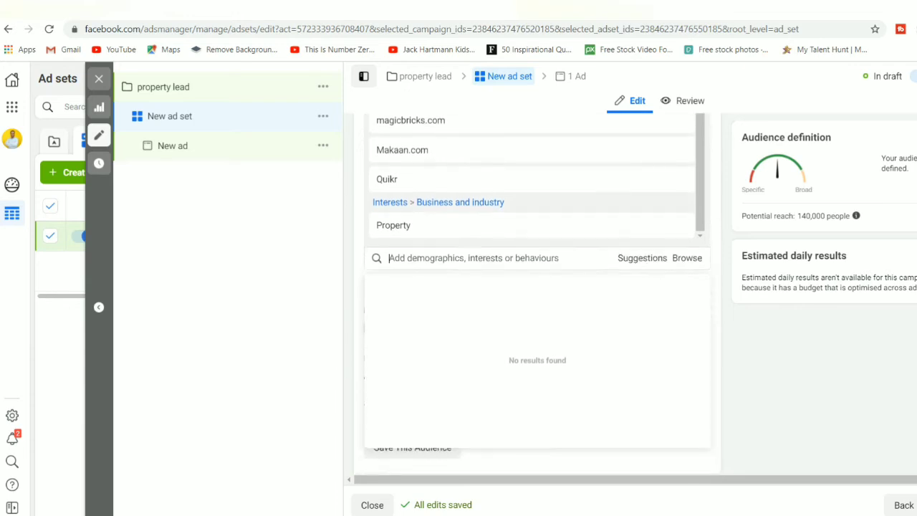
pyautogui.scroll(-1, 538, 286)
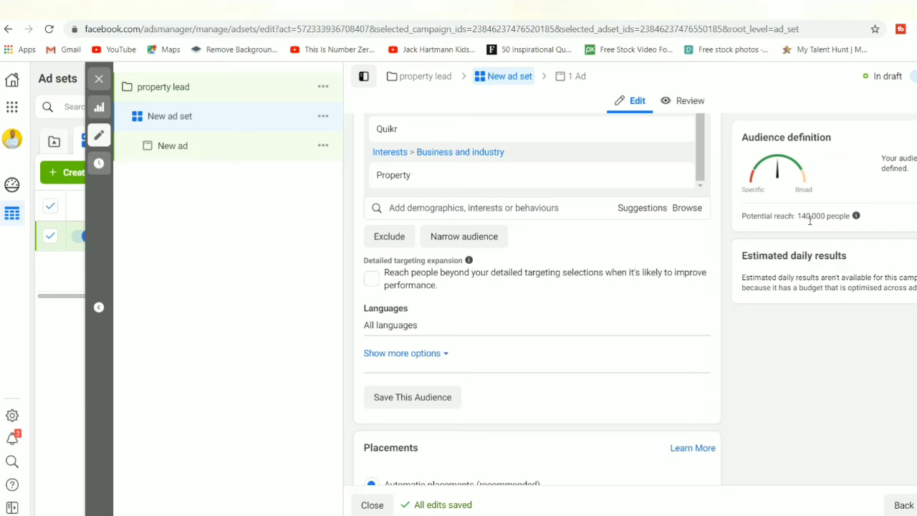
# Step: From Suggestions, add Real estate investing, Property finder, New House and Homes.com as interests
pyautogui.click(649, 209)
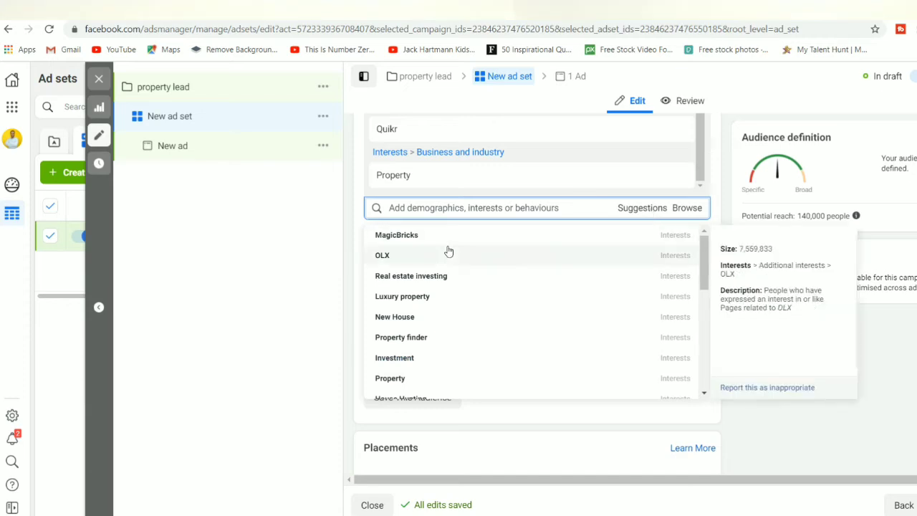
pyautogui.click(399, 278)
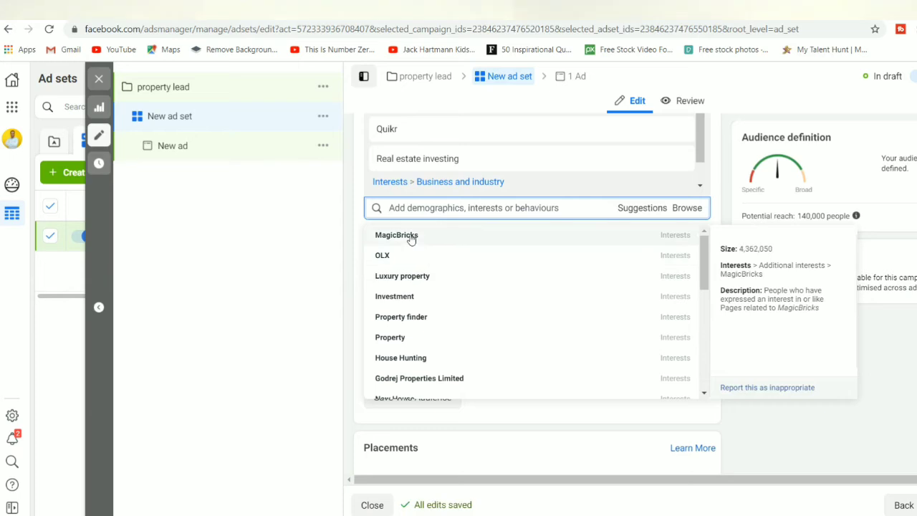
pyautogui.click(400, 319)
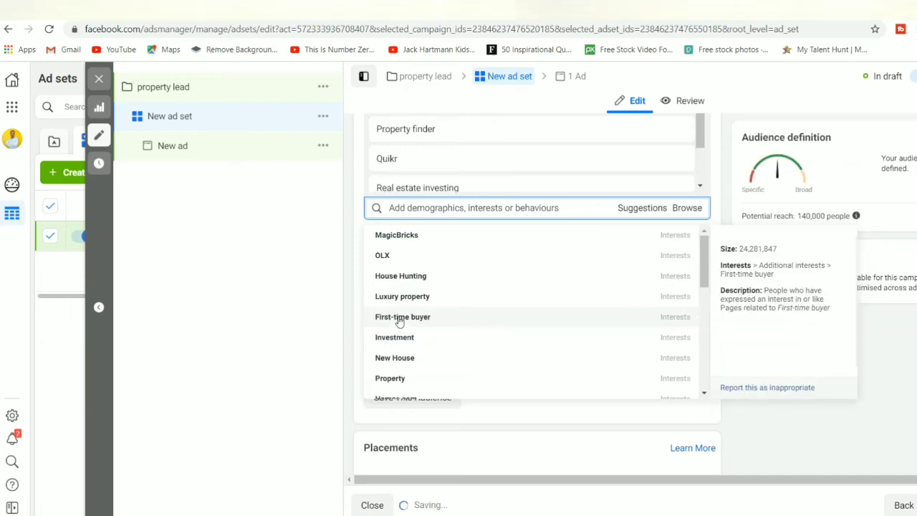
pyautogui.click(399, 362)
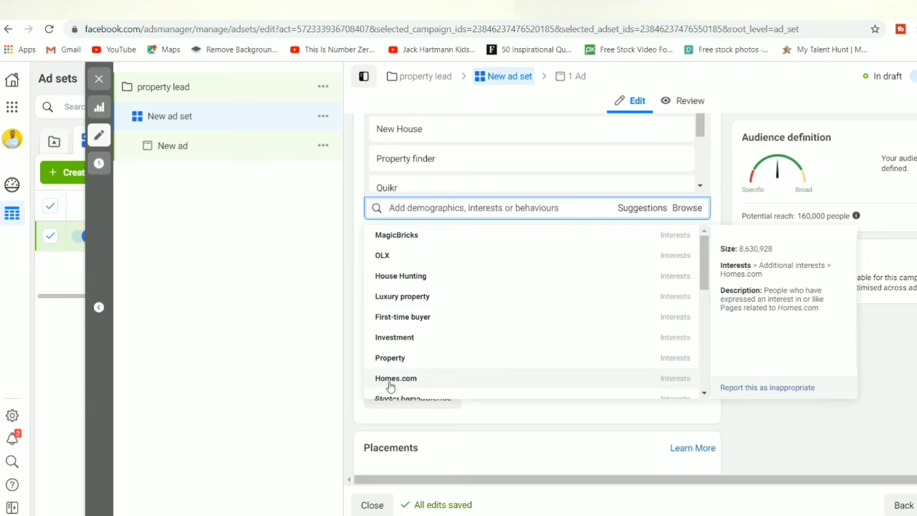
pyautogui.click(390, 380)
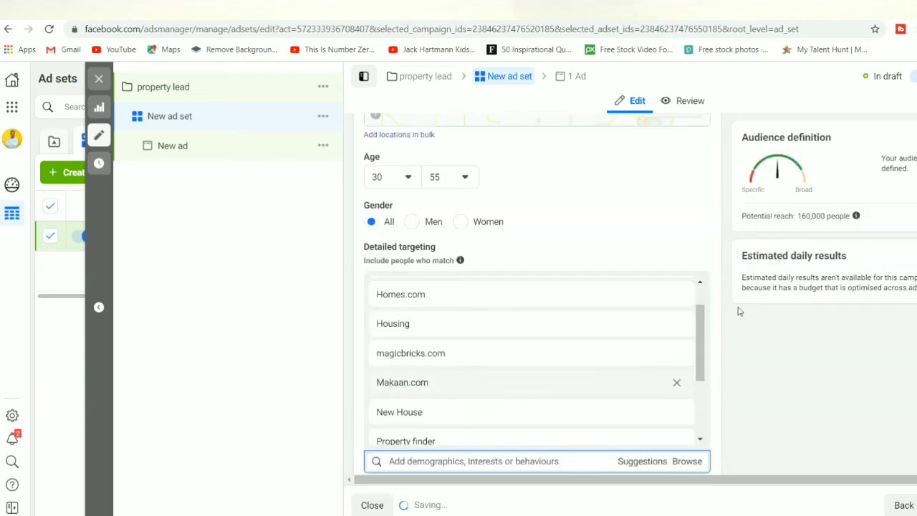
# Step: Close the suggested interests list, review the targeting, and bring Suggestions back up
pyautogui.scroll(-4, 848, 337)
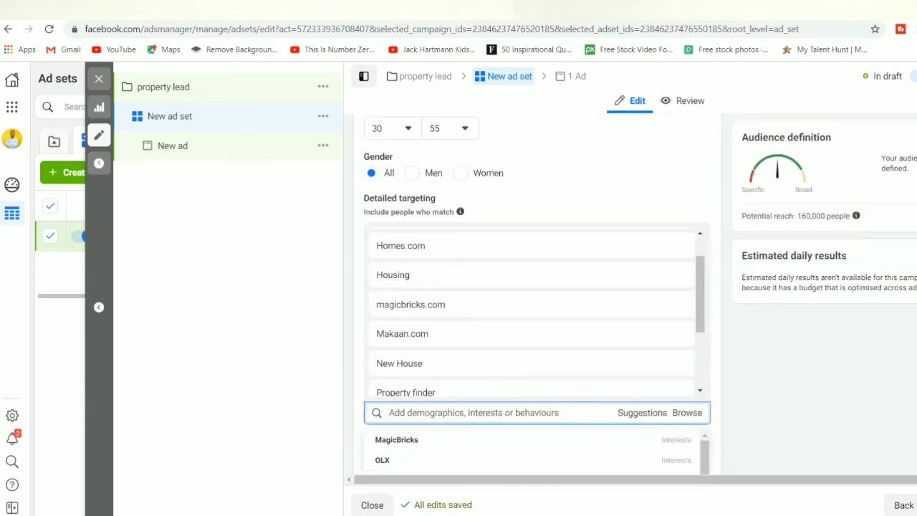
pyautogui.click(847, 336)
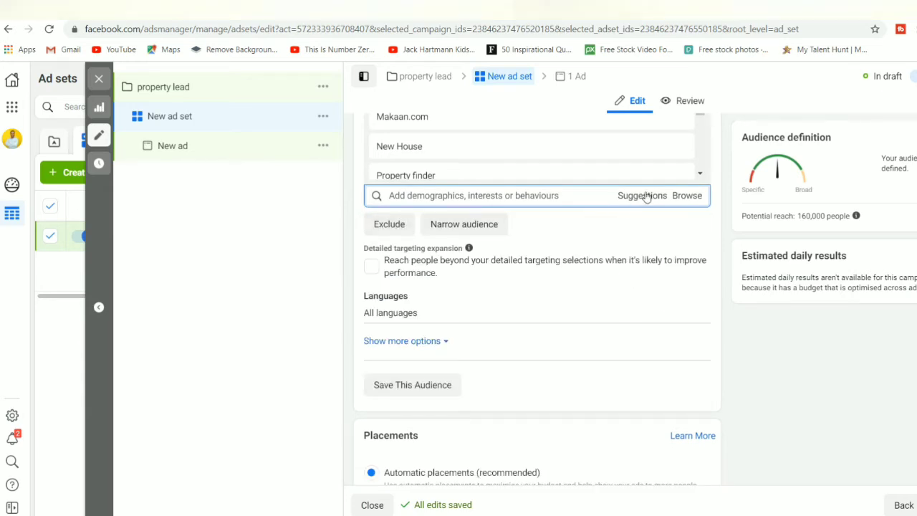
pyautogui.moveTo(699, 177)
pyautogui.scroll(1, 537, 297)
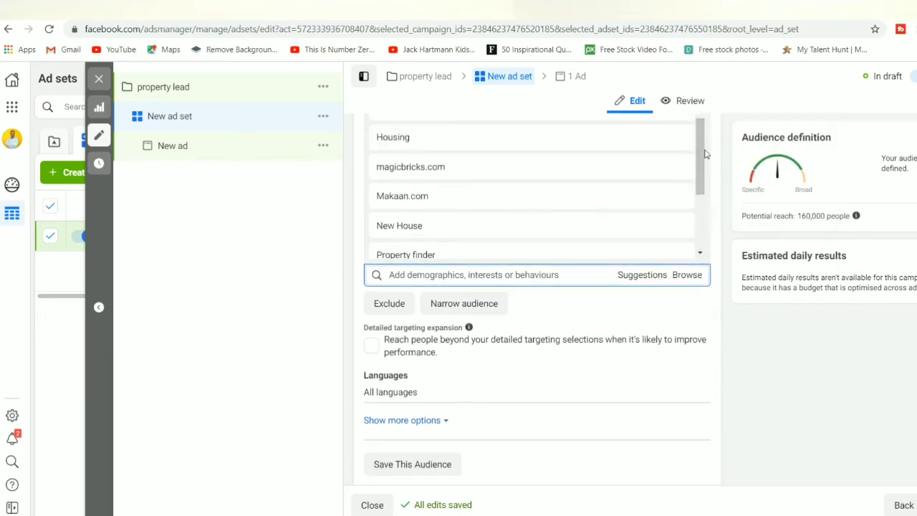
pyautogui.moveTo(704, 157); pyautogui.dragTo(710, 227)
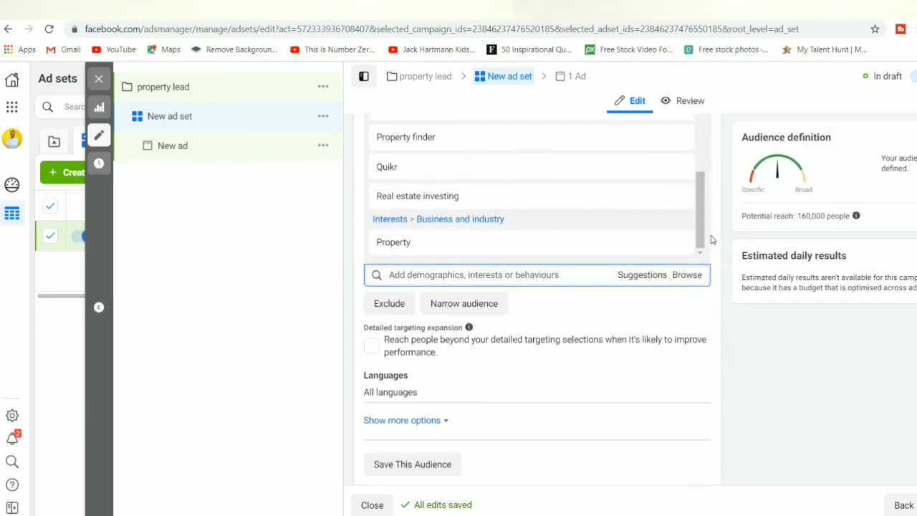
pyautogui.click(642, 275)
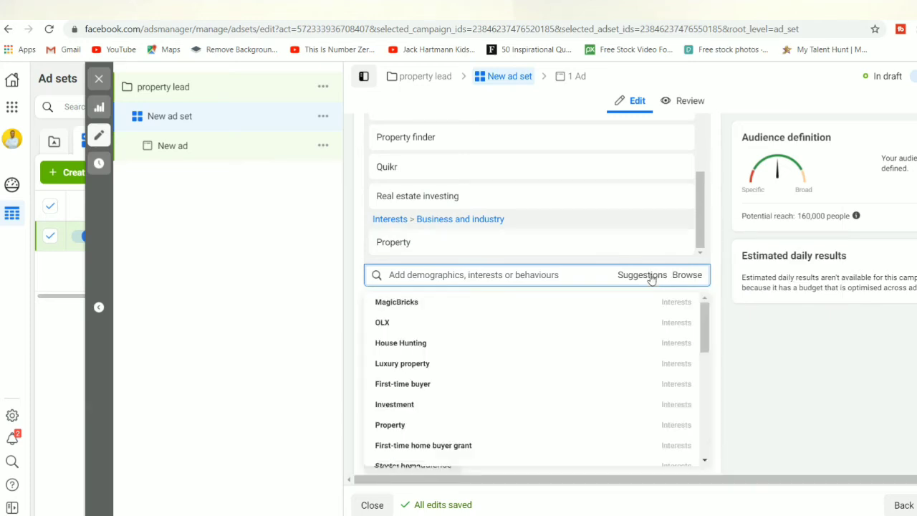
# Step: Browse the Demographics and Interests categories, collapse them, and close the targeting browse list
pyautogui.click(686, 275)
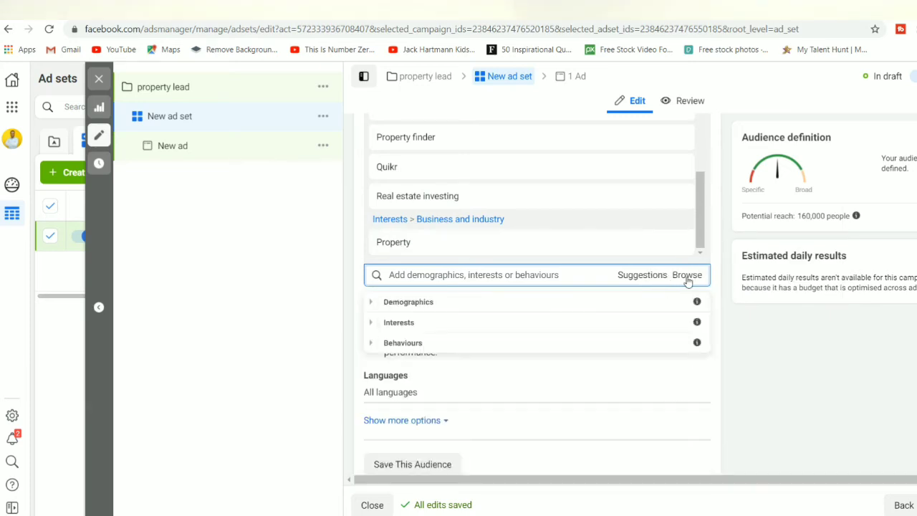
pyautogui.click(417, 306)
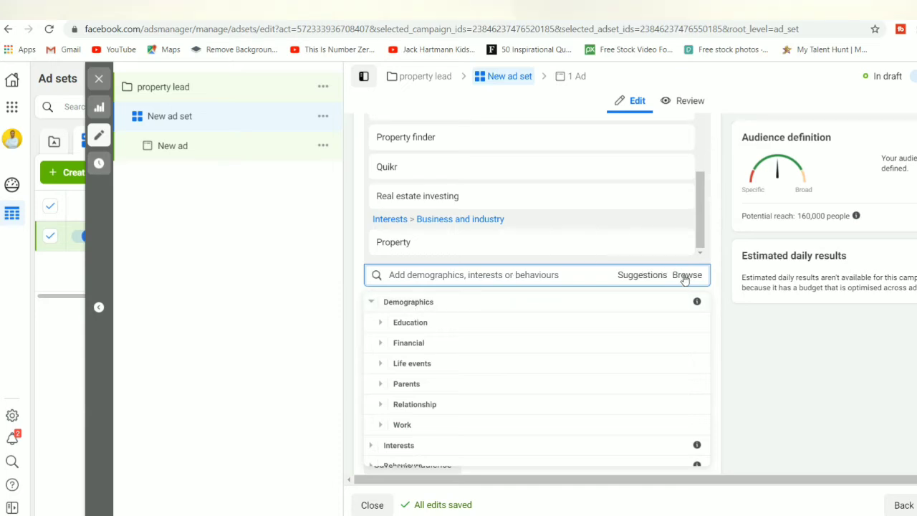
pyautogui.click(371, 304)
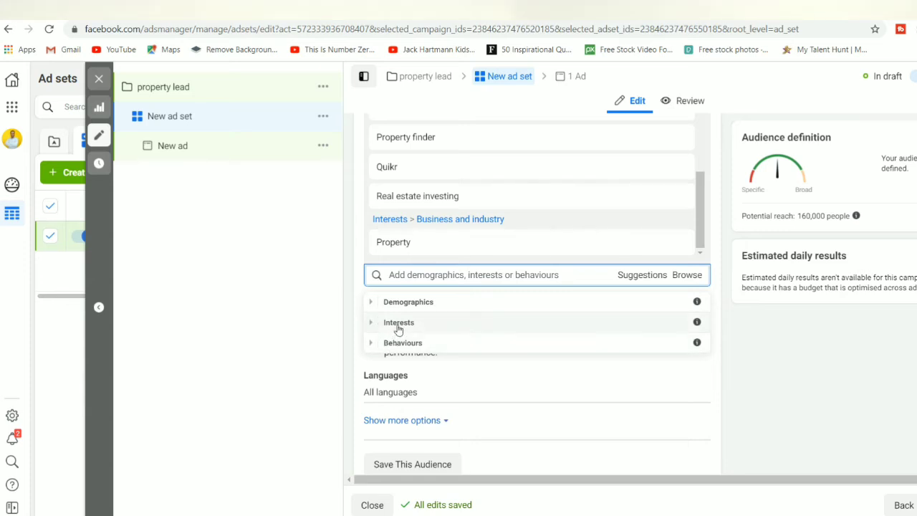
pyautogui.click(399, 324)
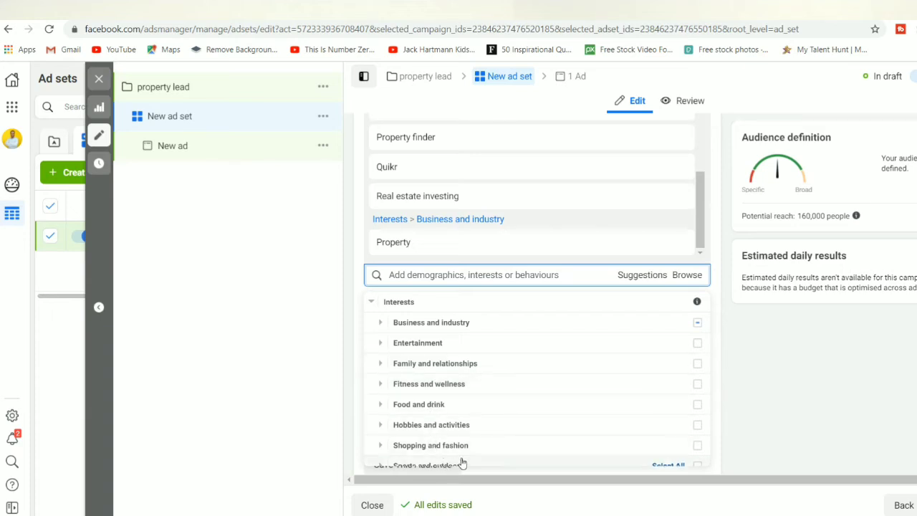
pyautogui.scroll(-5, 630, 372)
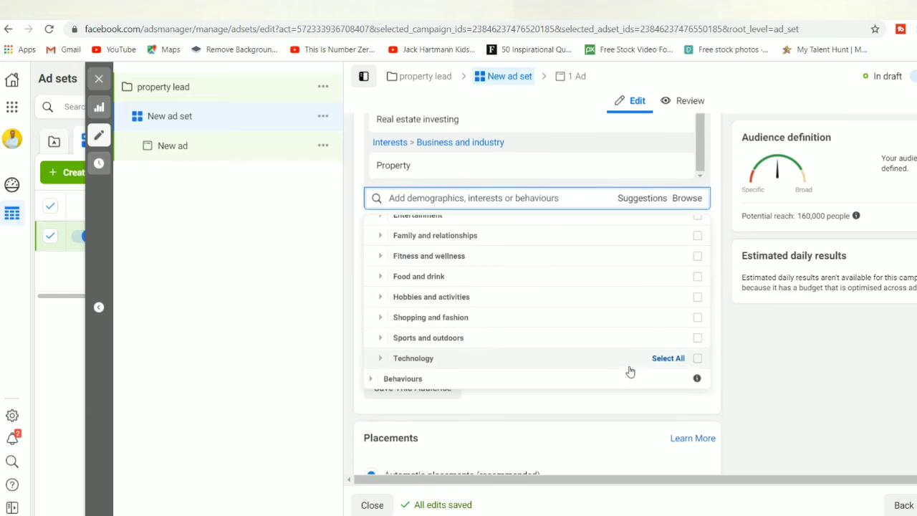
pyautogui.scroll(5, 630, 371)
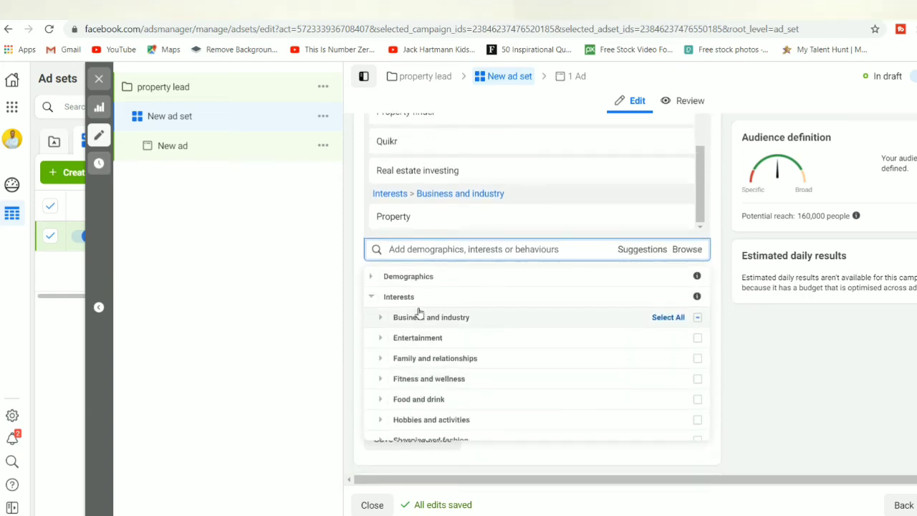
pyautogui.click(370, 296)
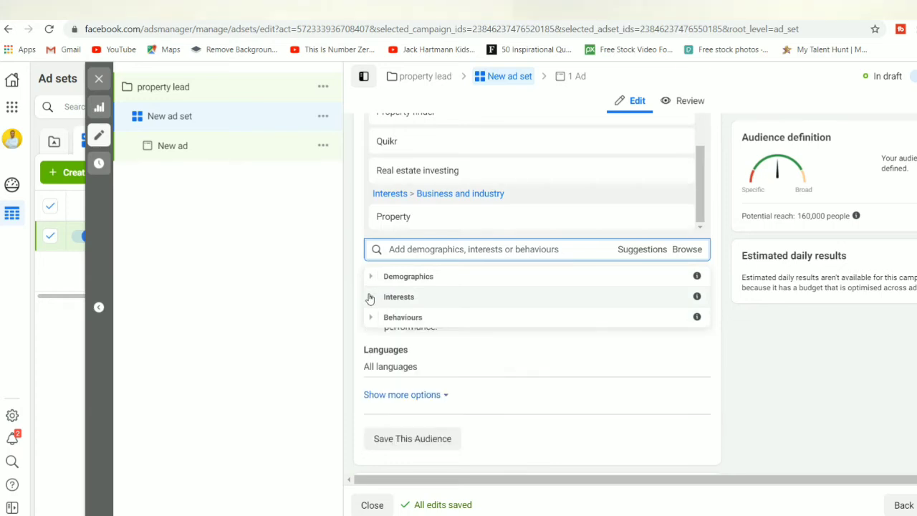
pyautogui.click(774, 387)
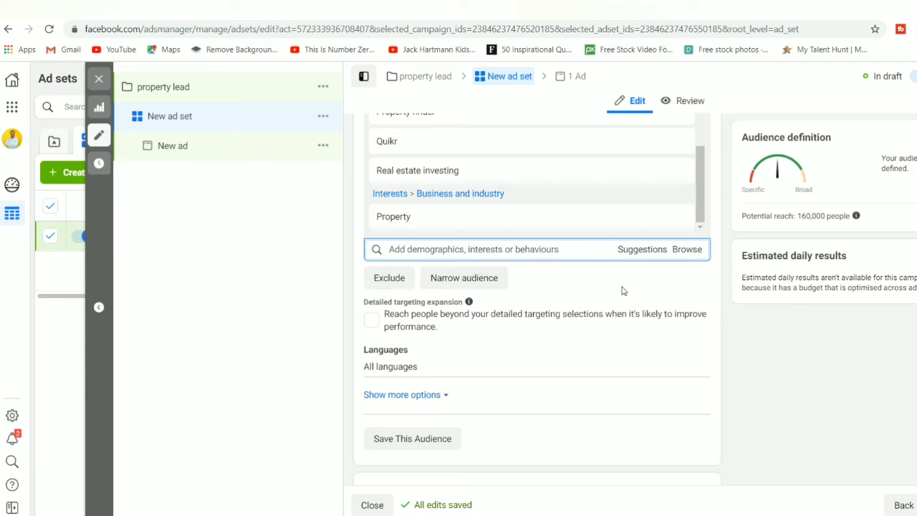
# Step: Add a Narrow audience group and enable detailed targeting expansion, lifting reach to 1,000,000
pyautogui.click(483, 284)
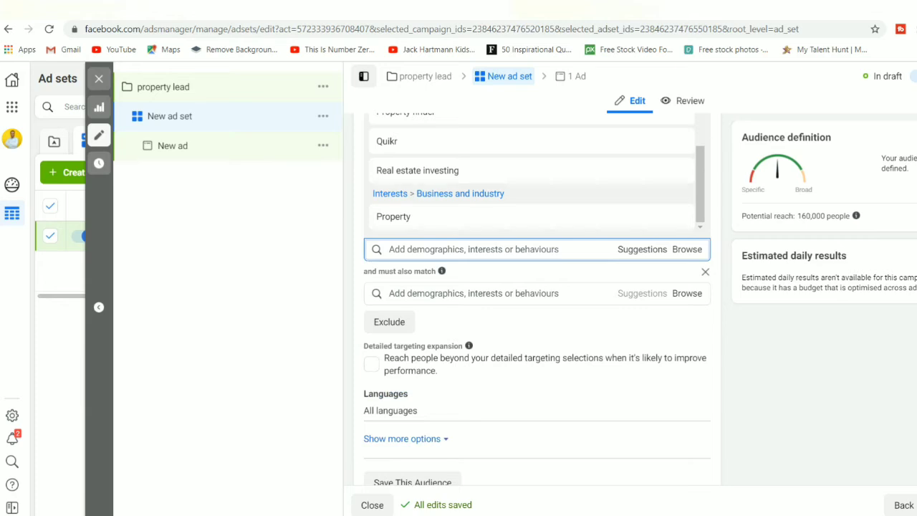
pyautogui.scroll(-1, 537, 300)
pyautogui.scroll(1, 537, 299)
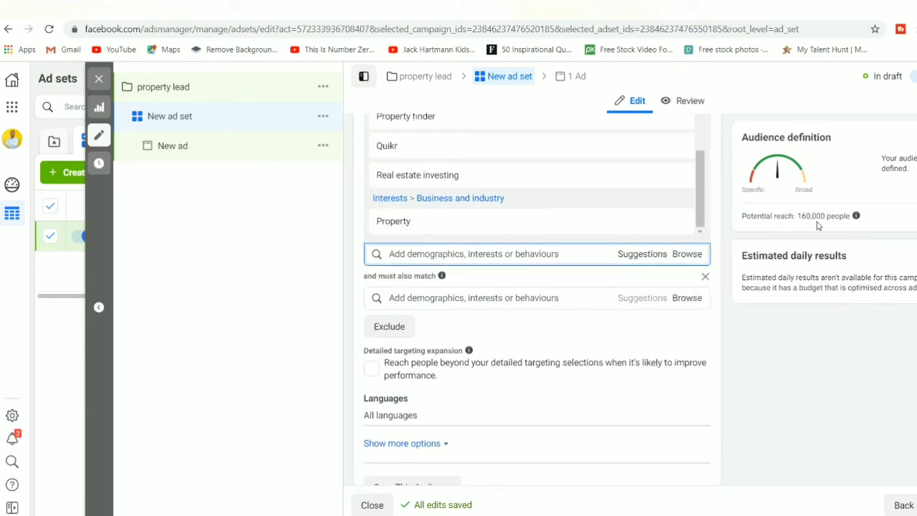
pyautogui.scroll(-3, 538, 300)
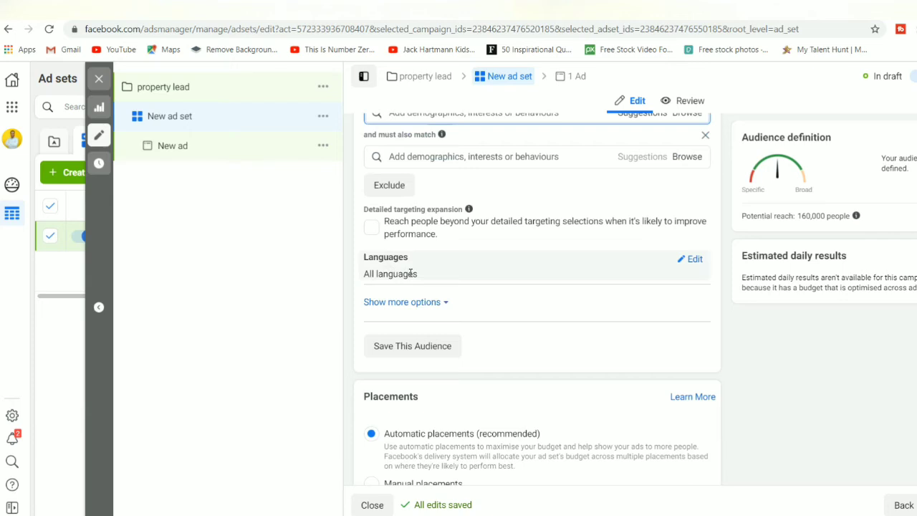
pyautogui.click(372, 228)
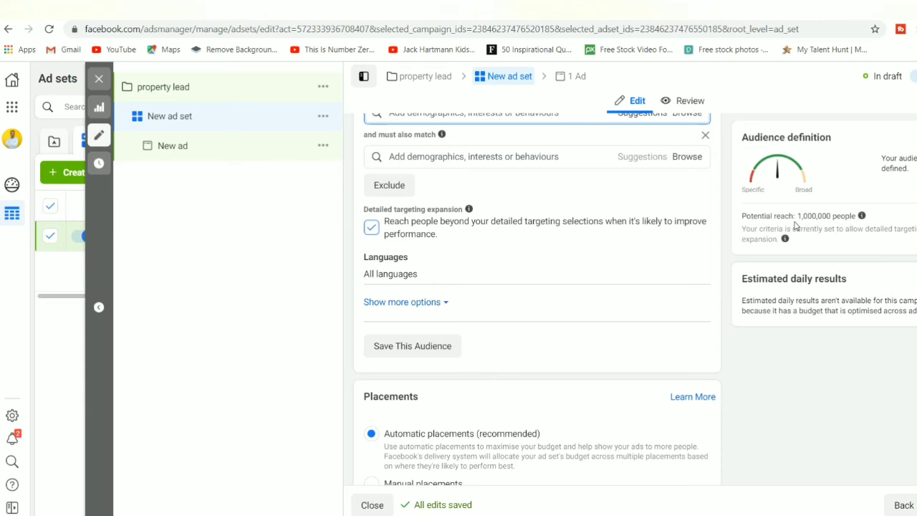
# Step: Save the ad set's location, age and property-interest targeting as a named saved audience
pyautogui.click(385, 349)
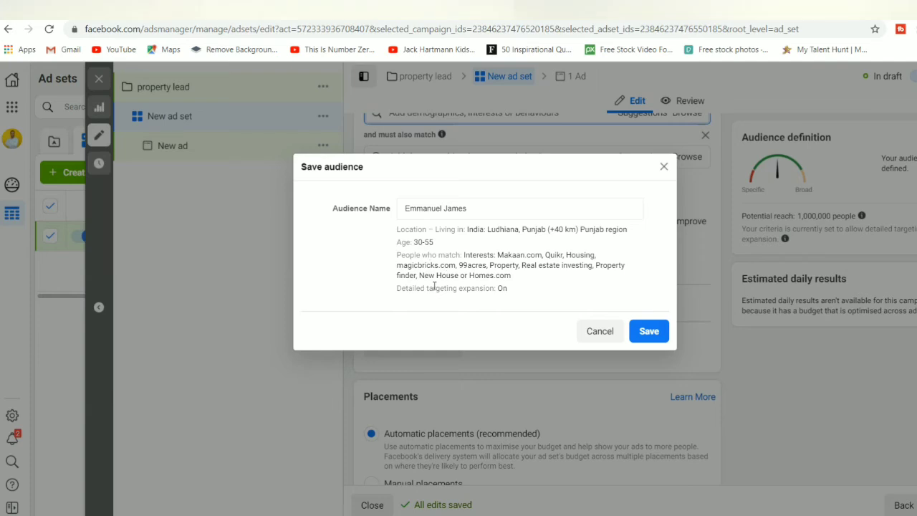
pyautogui.click(652, 335)
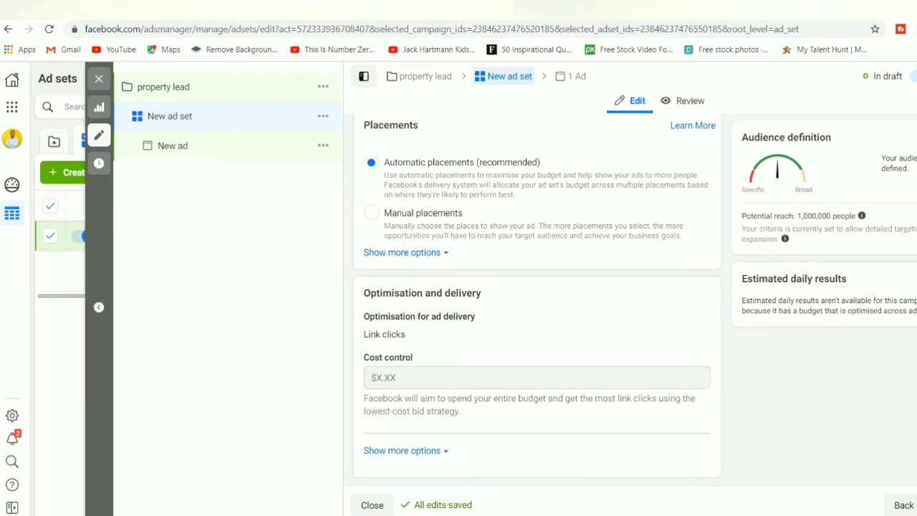
pyautogui.scroll(2, 537, 301)
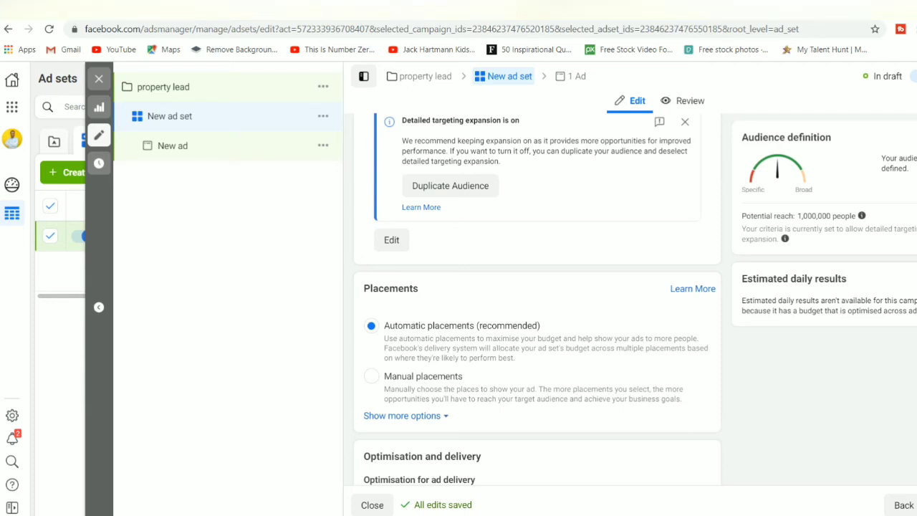
pyautogui.scroll(-2, 538, 299)
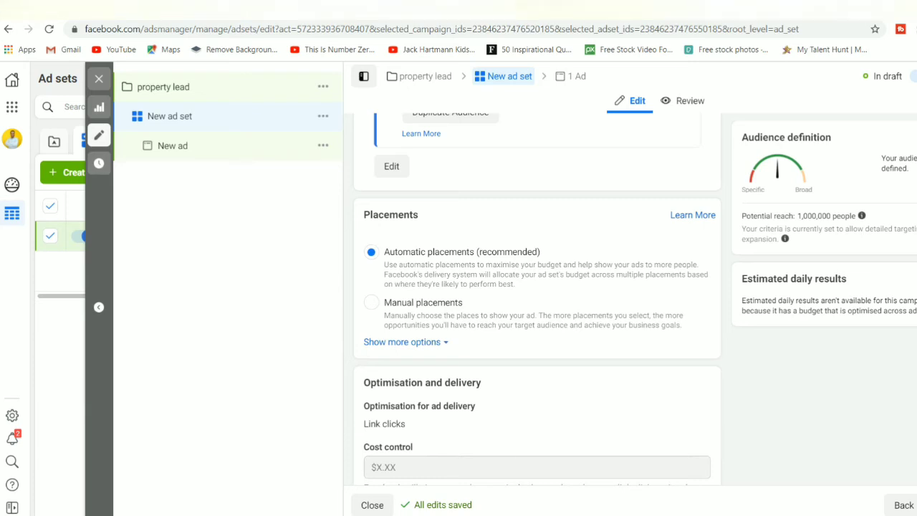
pyautogui.click(371, 303)
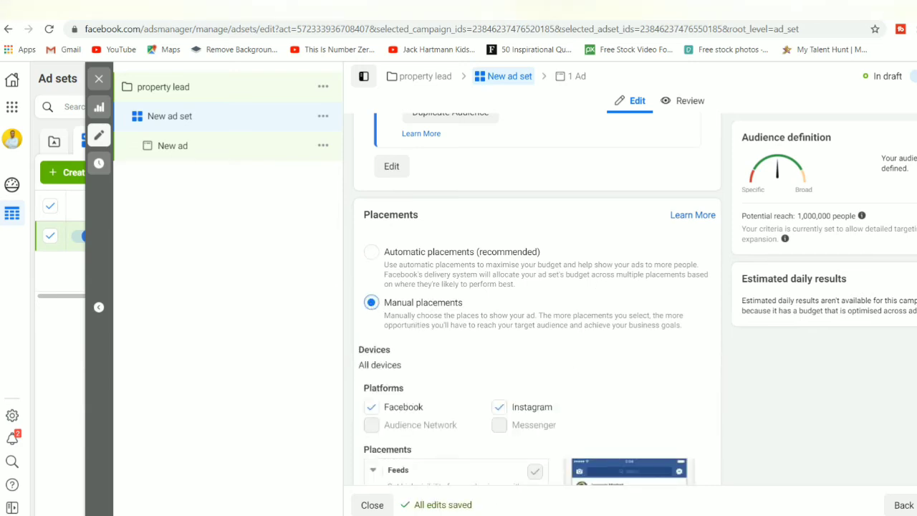
pyautogui.scroll(-5, 433, 236)
pyautogui.scroll(2, 433, 235)
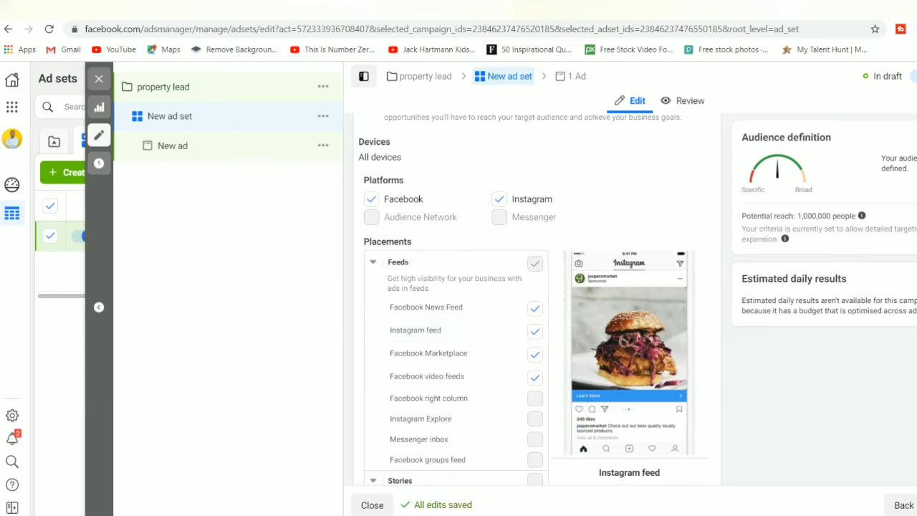
pyautogui.scroll(3, 469, 320)
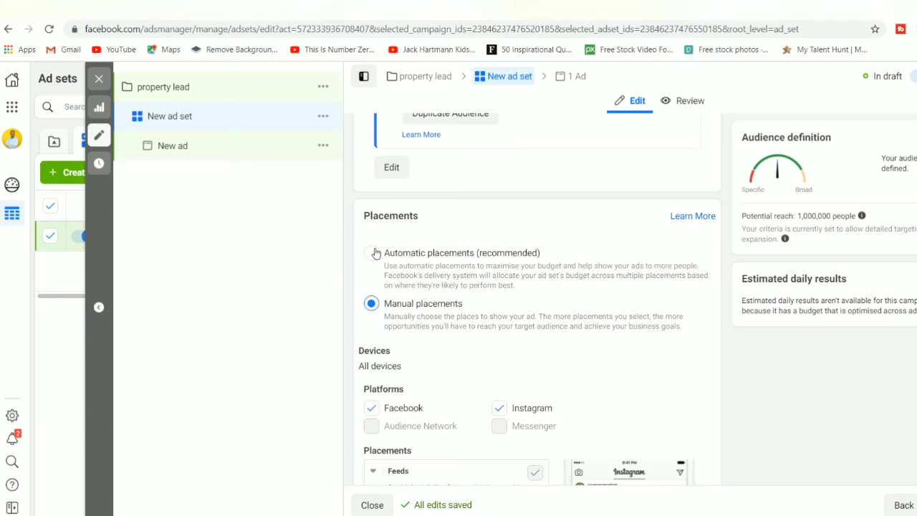
pyautogui.click(372, 252)
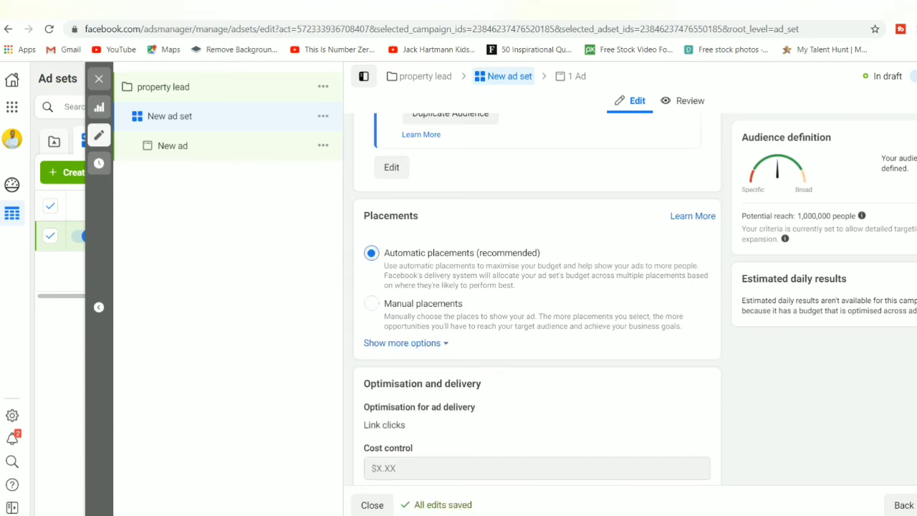
pyautogui.scroll(-2, 537, 294)
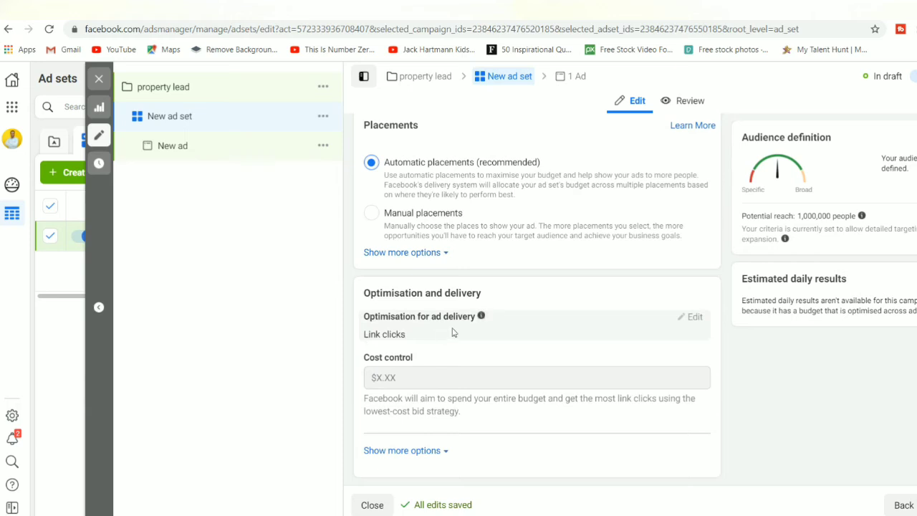
# Step: Review the ad set's Optimisation and delivery tooltips
pyautogui.moveTo(480, 316)
pyautogui.moveTo(403, 384)
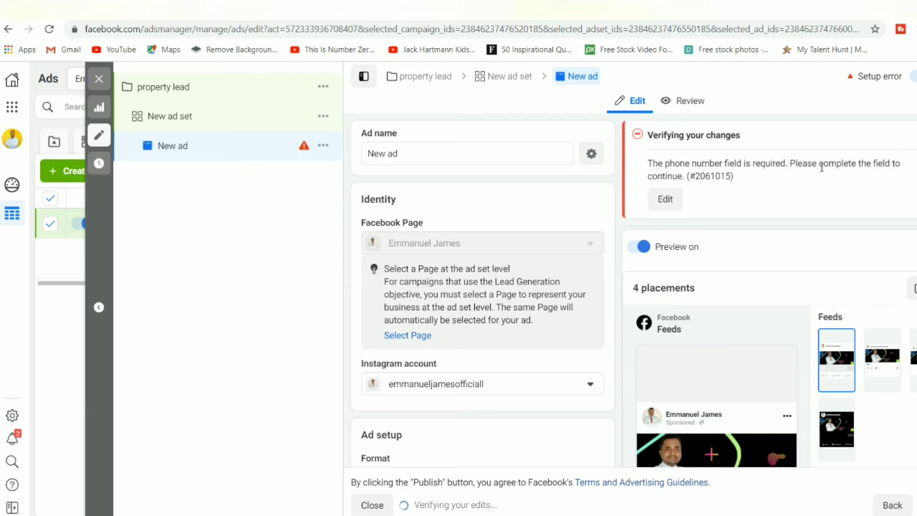
# Step: Replace the ad's name with 'property lead'
pyautogui.click(670, 200)
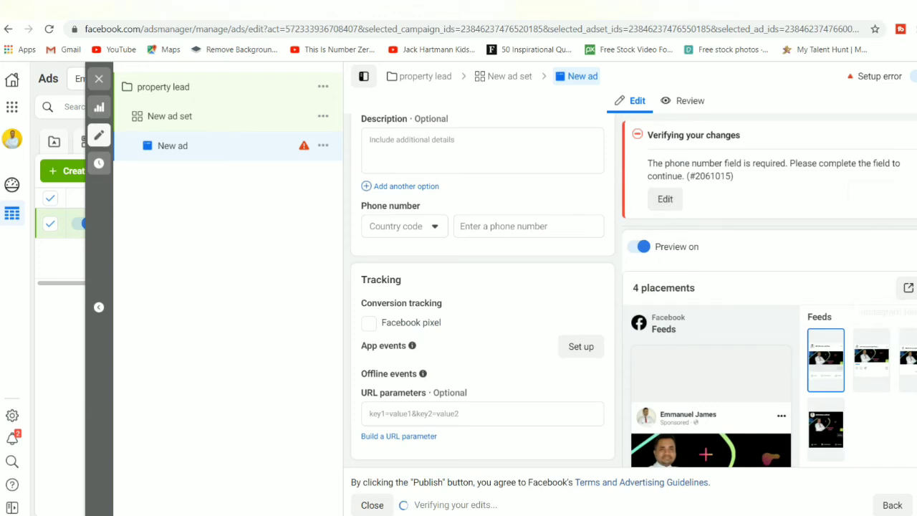
pyautogui.scroll(10, 483, 290)
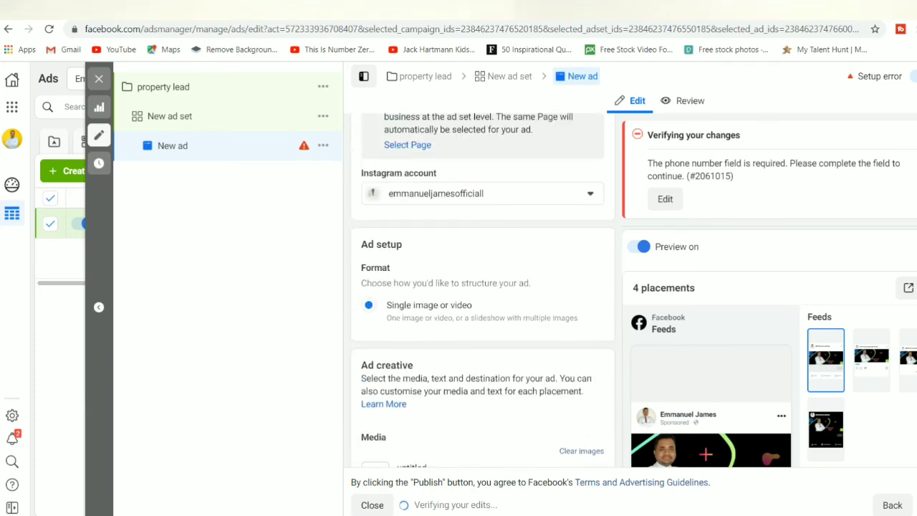
pyautogui.scroll(3, 483, 290)
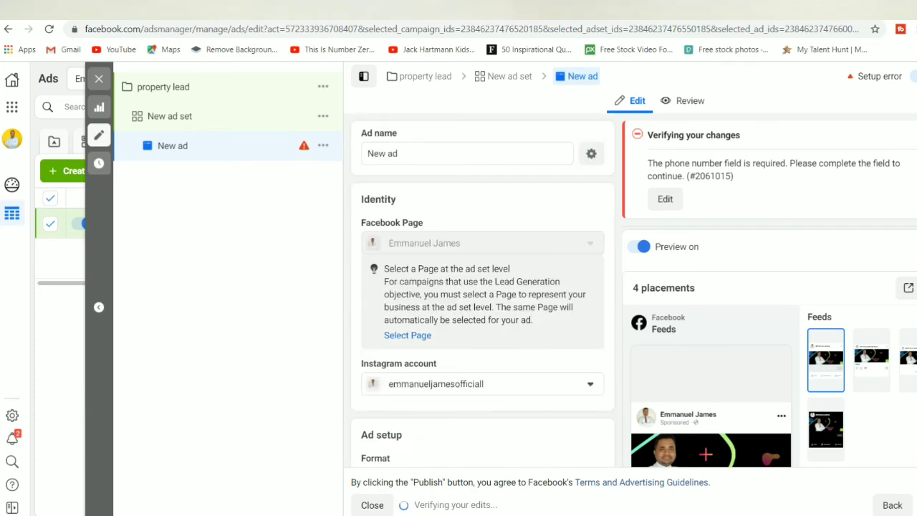
pyautogui.click(466, 154)
pyautogui.press('BackSpace')
pyautogui.press('BackSpace')
pyautogui.press('BackSpace')
pyautogui.press('BackSpace')
pyautogui.press('BackSpace')
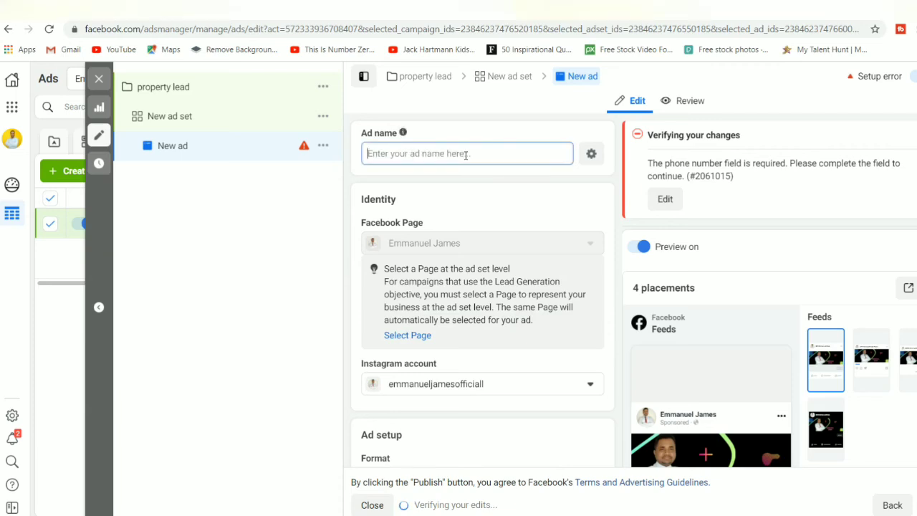
pyautogui.hotkey('ctrl', 'v')
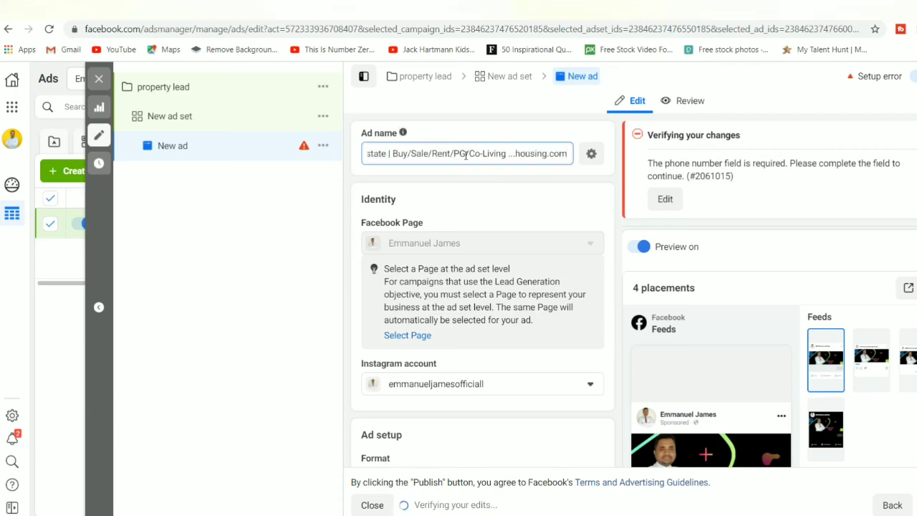
pyautogui.press('BackSpace')
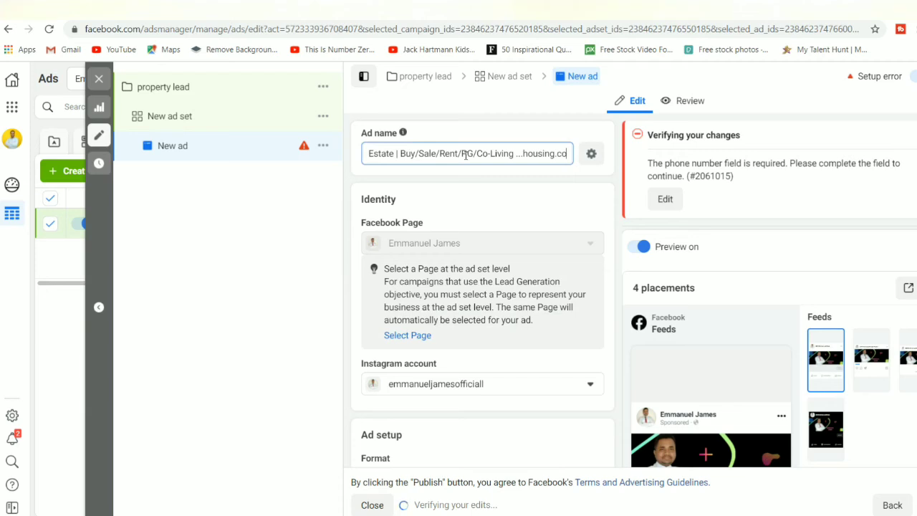
pyautogui.press('BackSpace')
pyautogui.press('BackSpace')
pyautogui.press('BackSpace')
pyautogui.press('BackSpace')
pyautogui.press('BackSpace')
pyautogui.press('BackSpace')
pyautogui.press('BackSpace')
pyautogui.press('BackSpace')
pyautogui.press('BackSpace')
pyautogui.press('BackSpace')
pyautogui.press('BackSpace')
pyautogui.press('BackSpace')
pyautogui.press('BackSpace')
pyautogui.press('BackSpace')
pyautogui.press('BackSpace')
pyautogui.press('BackSpace')
pyautogui.press('BackSpace')
pyautogui.press('BackSpace')
pyautogui.press('BackSpace')
pyautogui.press('BackSpace')
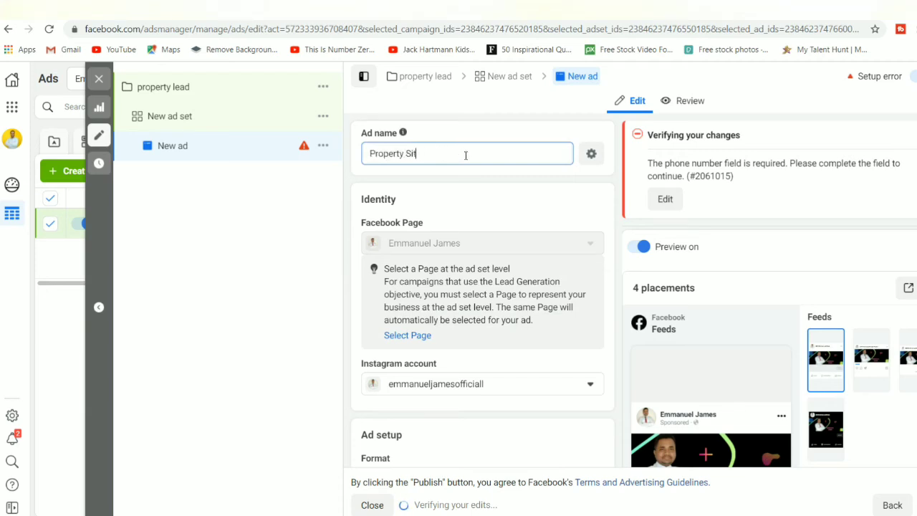
pyautogui.press('BackSpace')
pyautogui.press('BackSpace')
pyautogui.press('BackSpace')
pyautogui.press('BackSpace')
pyautogui.press('BackSpace')
pyautogui.press('BackSpace')
pyautogui.press('BackSpace')
pyautogui.press('BackSpace')
pyautogui.press('BackSpace')
pyautogui.press('BackSpace')
pyautogui.press('BackSpace')
pyautogui.press('BackSpace')
pyautogui.write('property')
pyautogui.write('lead')
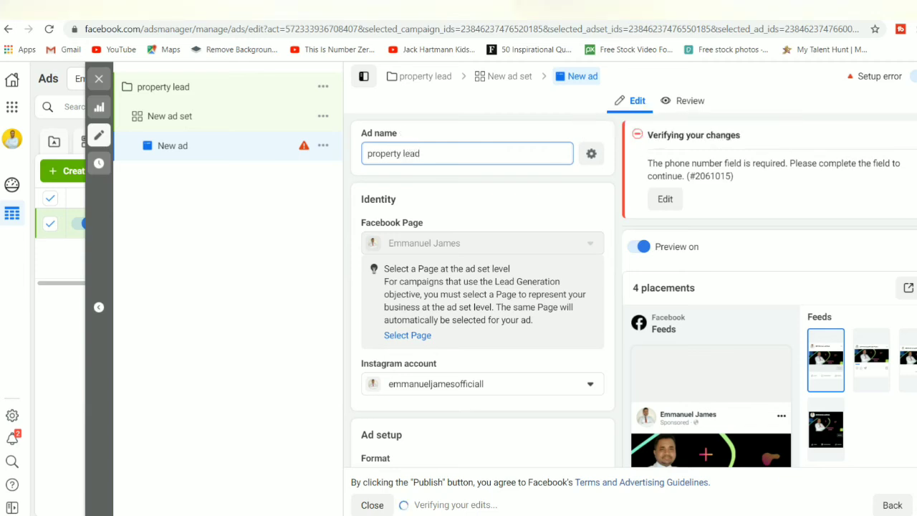
# Step: Check the Media Edit options and scroll the creative form down to the empty Primary text field
pyautogui.scroll(-2, 483, 287)
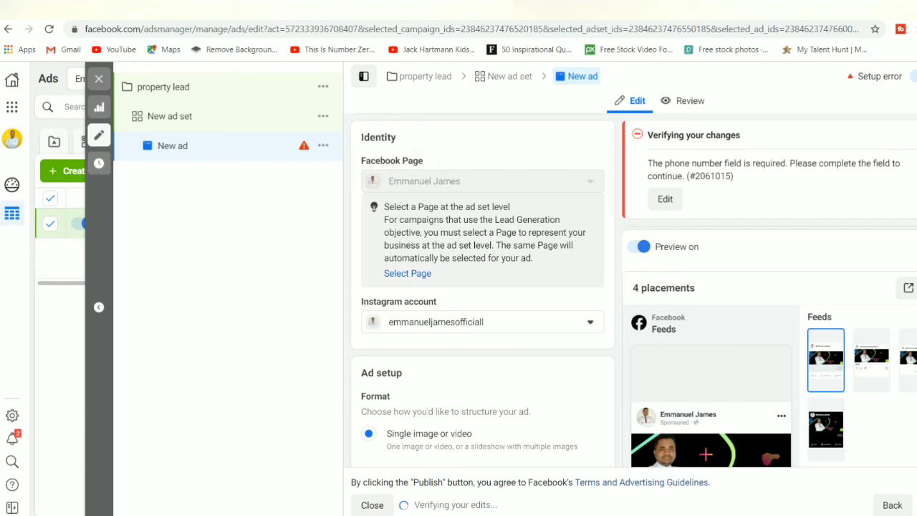
pyautogui.scroll(-3, 483, 289)
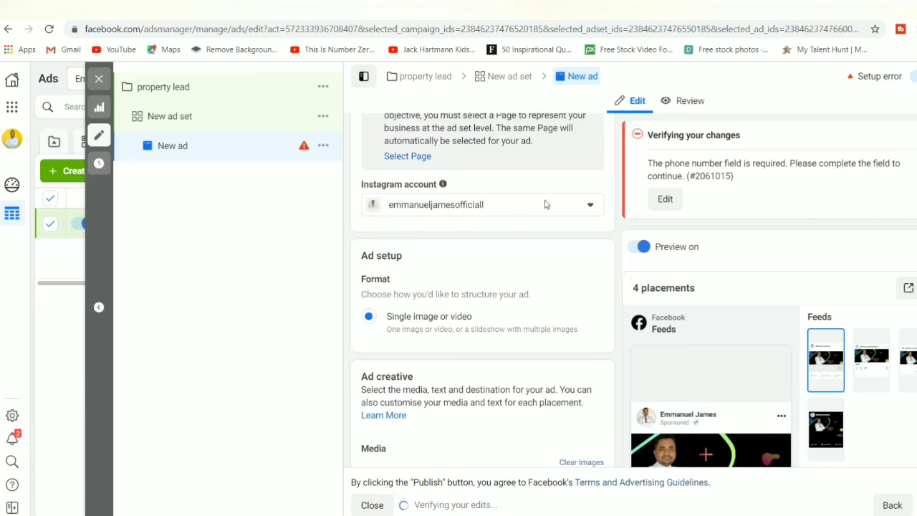
pyautogui.scroll(-3, 483, 286)
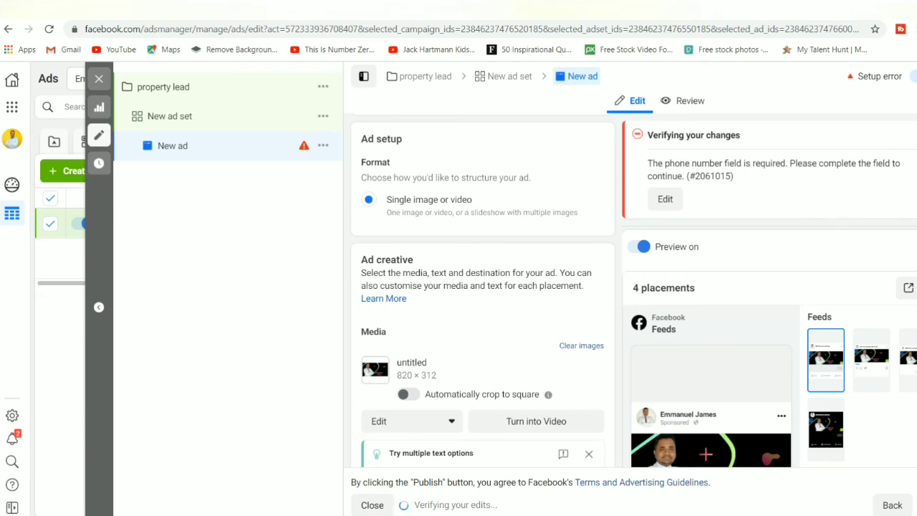
pyautogui.scroll(-3, 418, 274)
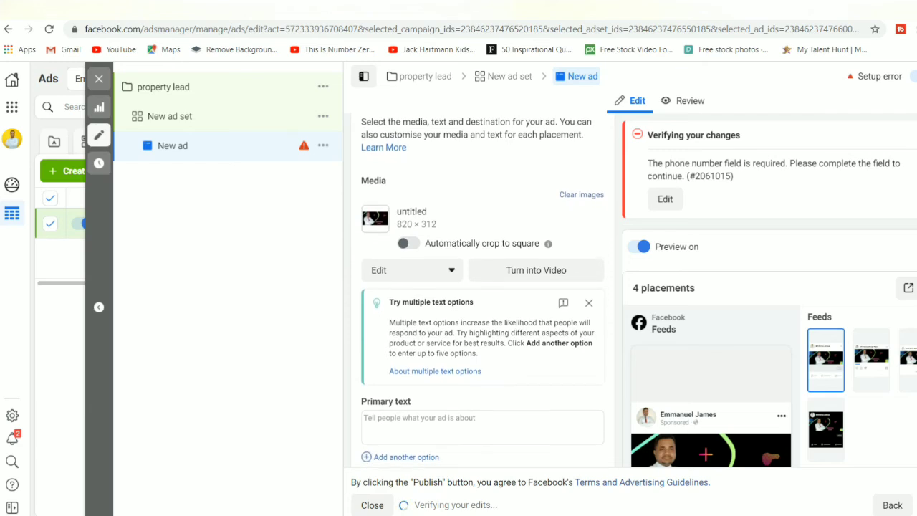
pyautogui.scroll(-1, 483, 290)
pyautogui.scroll(3, 483, 286)
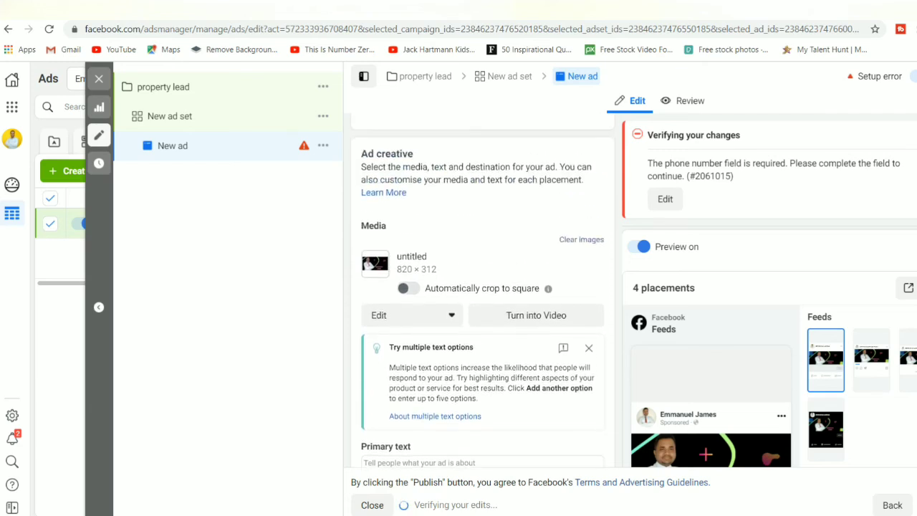
pyautogui.scroll(-1, 483, 286)
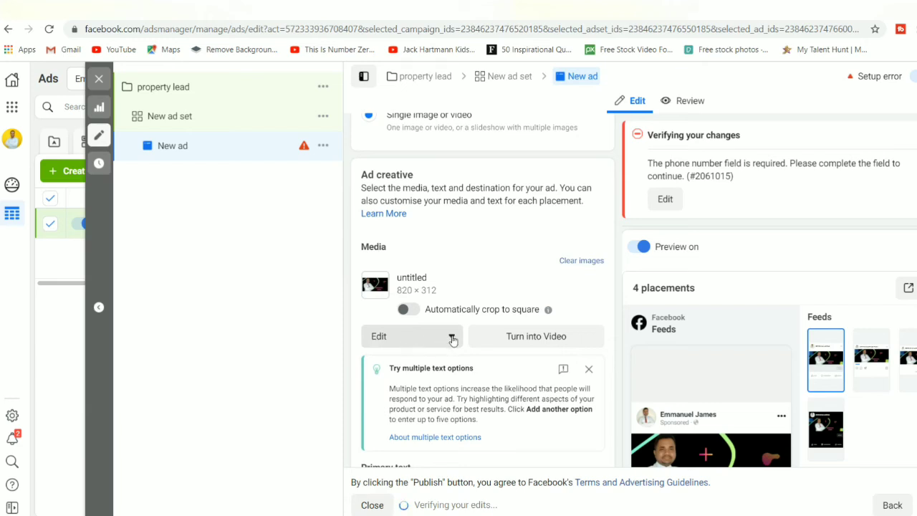
pyautogui.click(451, 336)
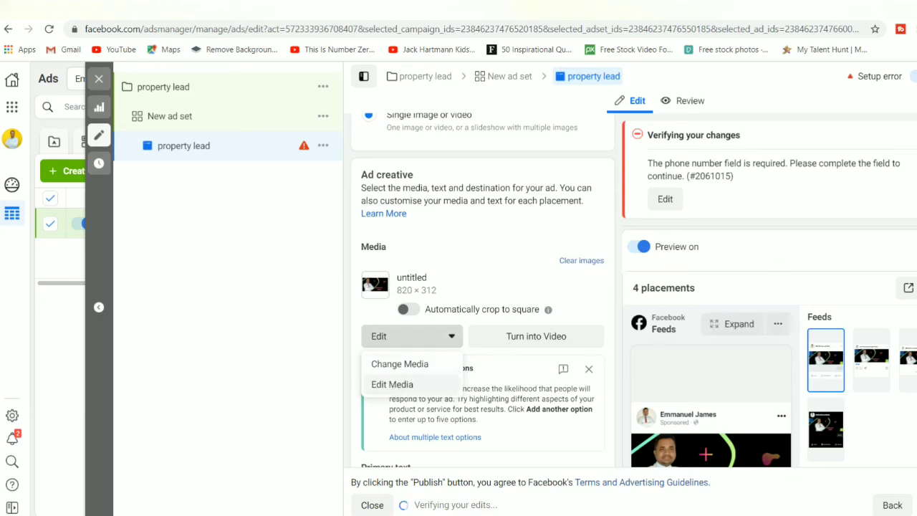
pyautogui.scroll(-3, 483, 289)
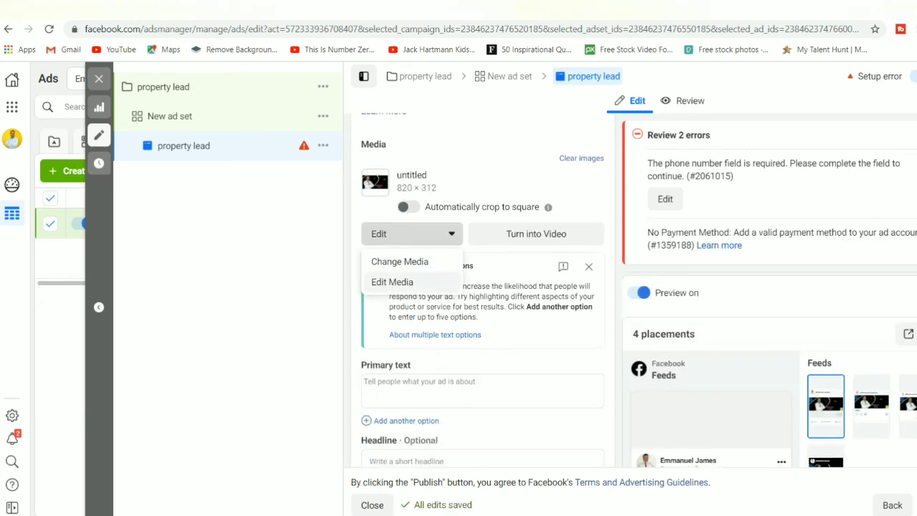
pyautogui.scroll(-1, 483, 290)
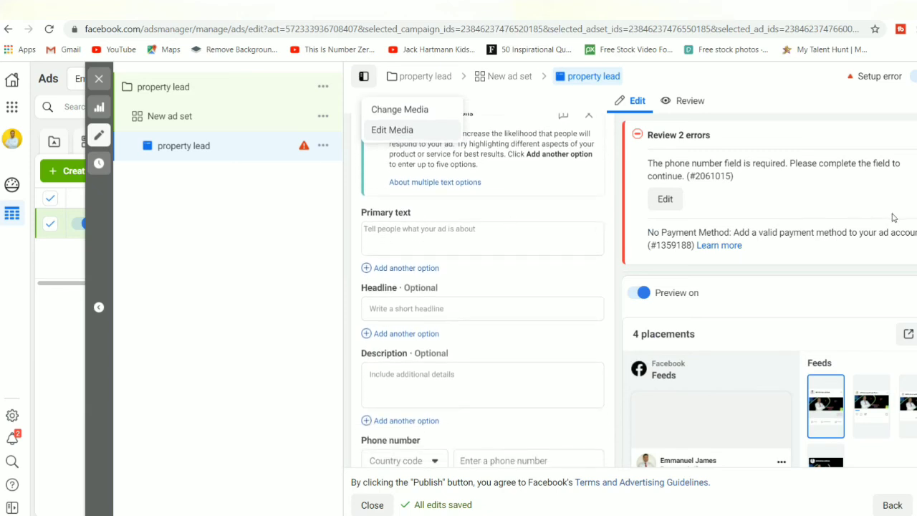
# Step: Clear test text and enter primary text introducing the advertiser by name as 'from ludhiana'
pyautogui.click(445, 238)
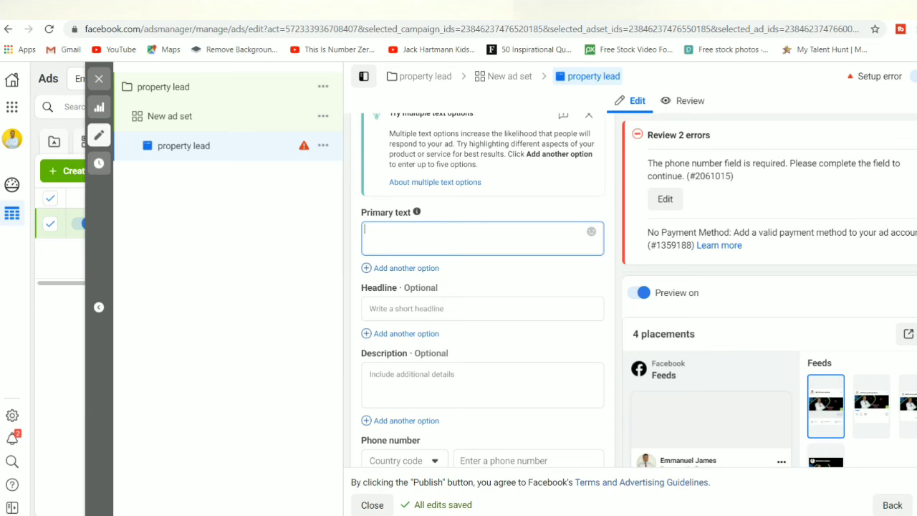
pyautogui.scroll(-1, 482, 289)
pyautogui.scroll(1, 482, 289)
pyautogui.scroll(-3, 769, 296)
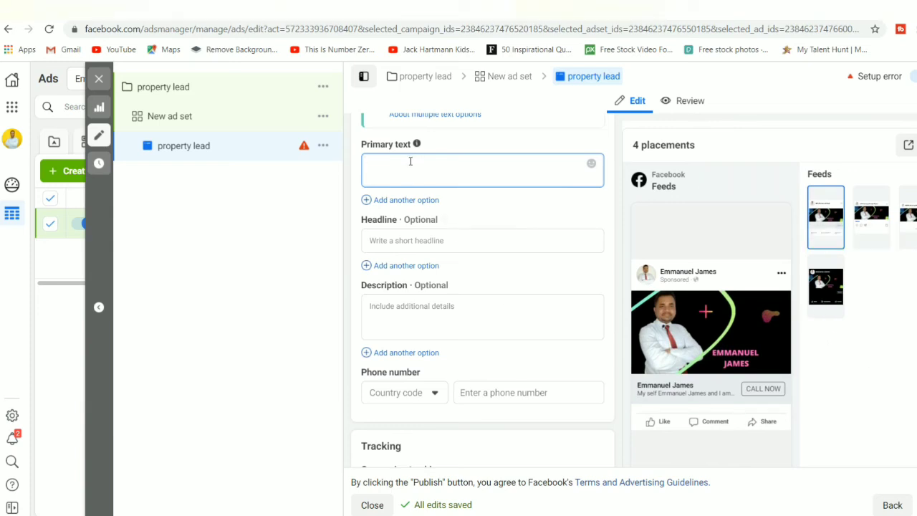
pyautogui.write('ghksgcjksgjkfs')
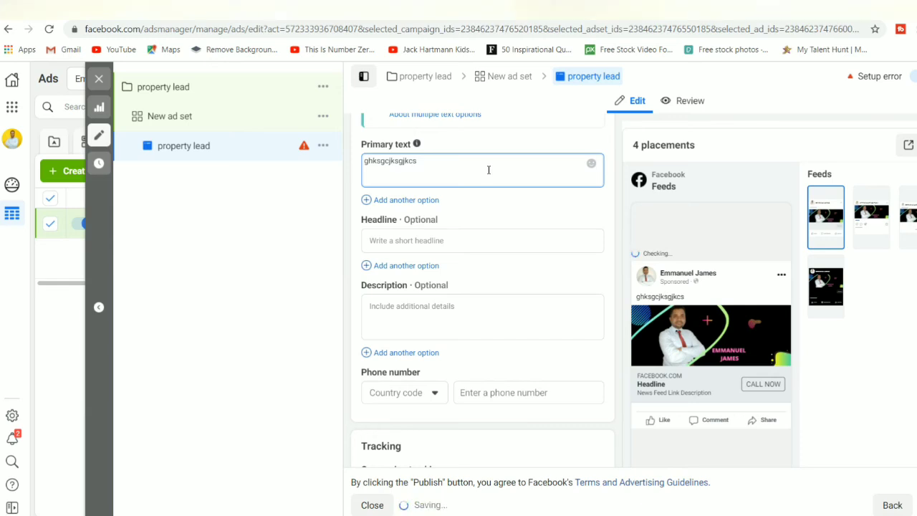
pyautogui.hotkey('ctrl', 'a')
pyautogui.press('BackSpace')
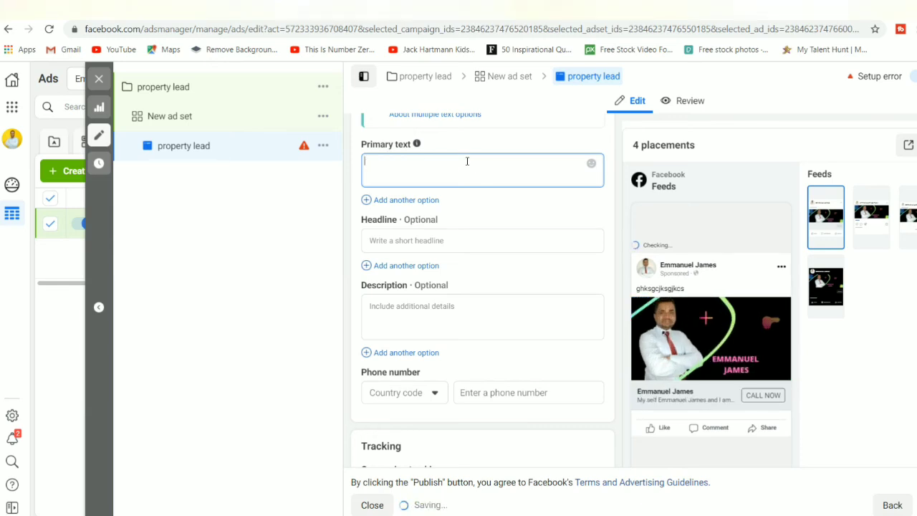
pyautogui.write('i am ')
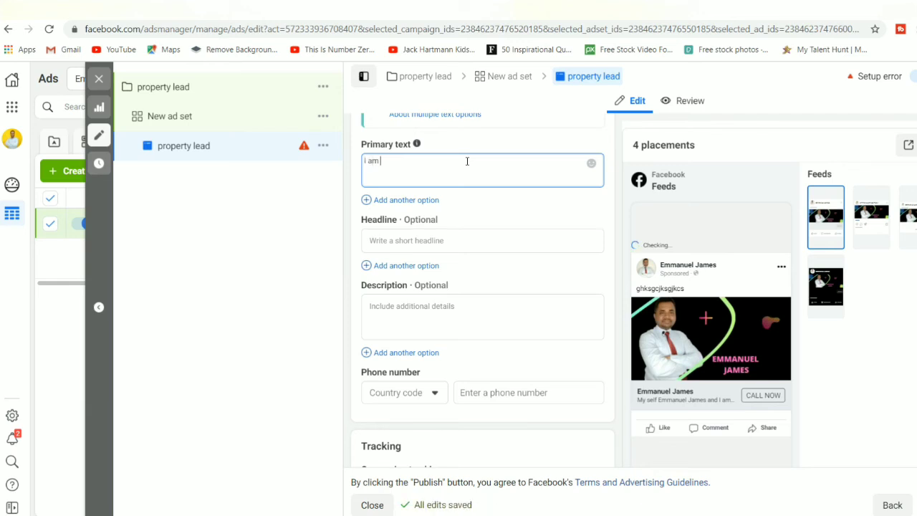
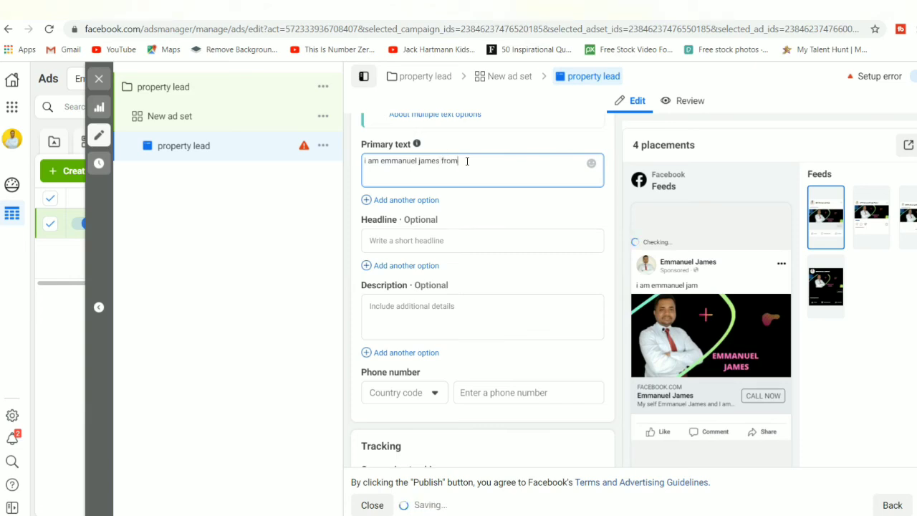
pyautogui.write(' ludhiana')
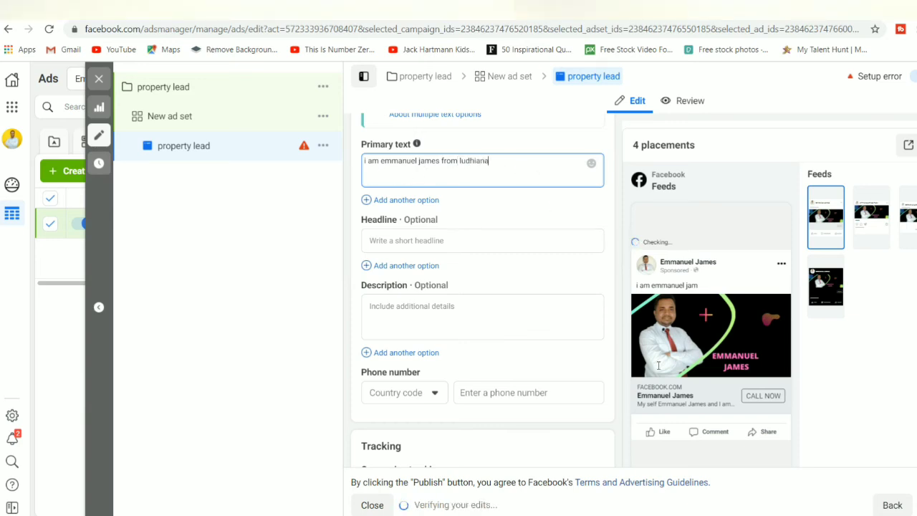
pyautogui.moveTo(667, 290)
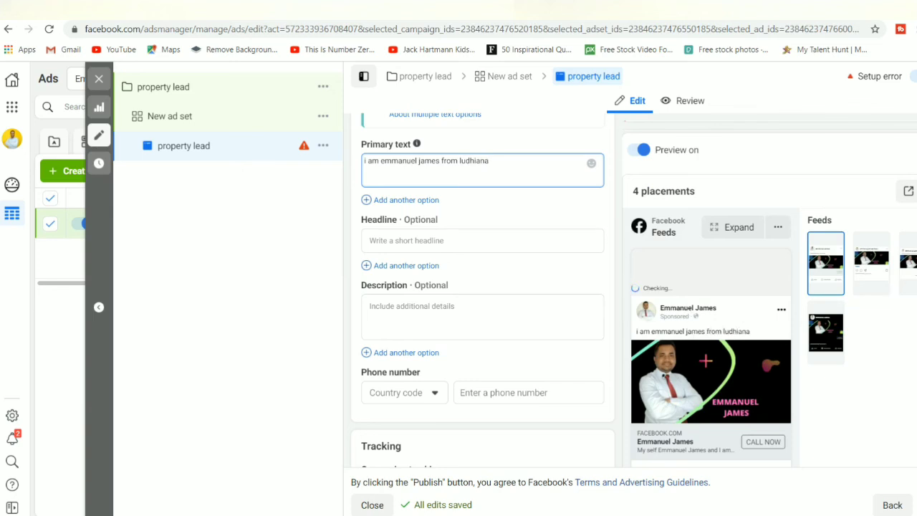
pyautogui.scroll(-1, 910, 285)
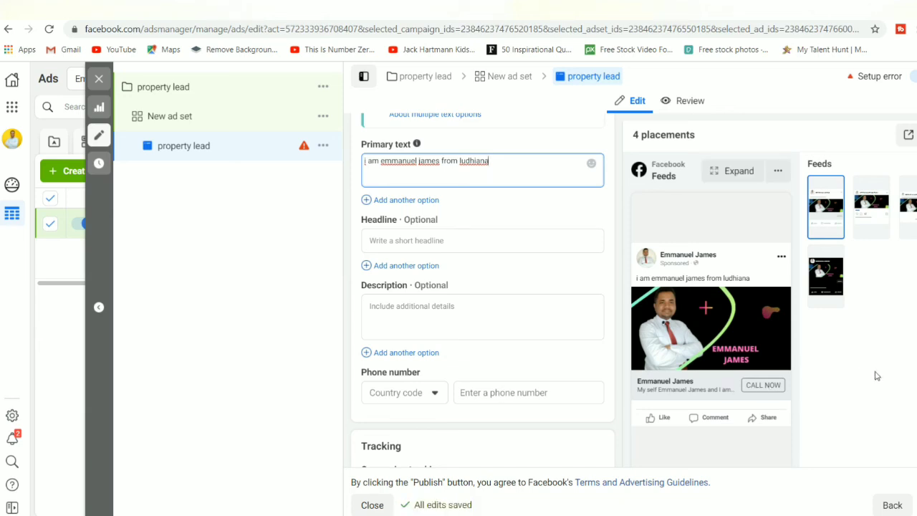
pyautogui.scroll(-3, 483, 290)
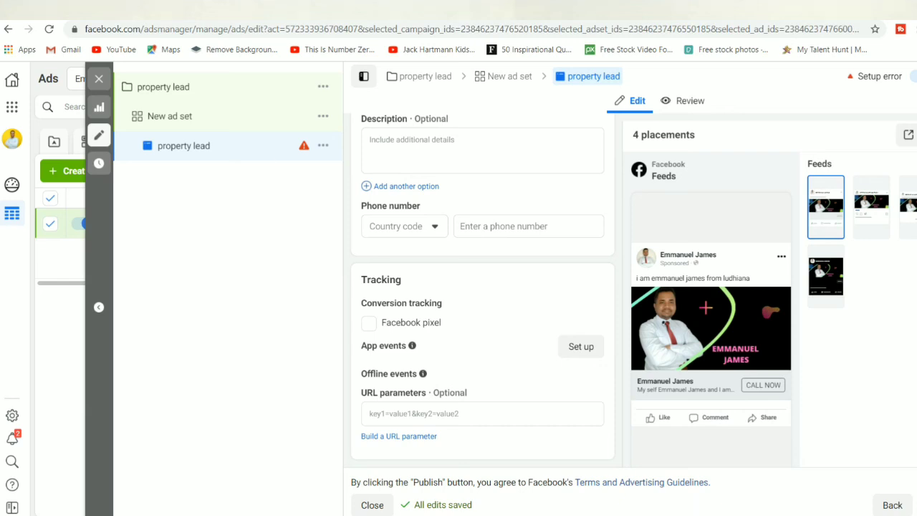
pyautogui.scroll(10, 483, 290)
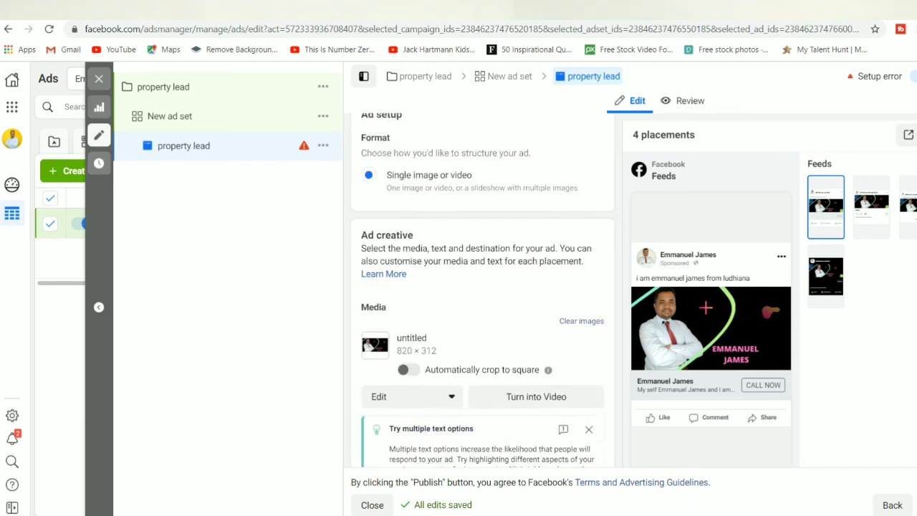
pyautogui.scroll(3, 483, 290)
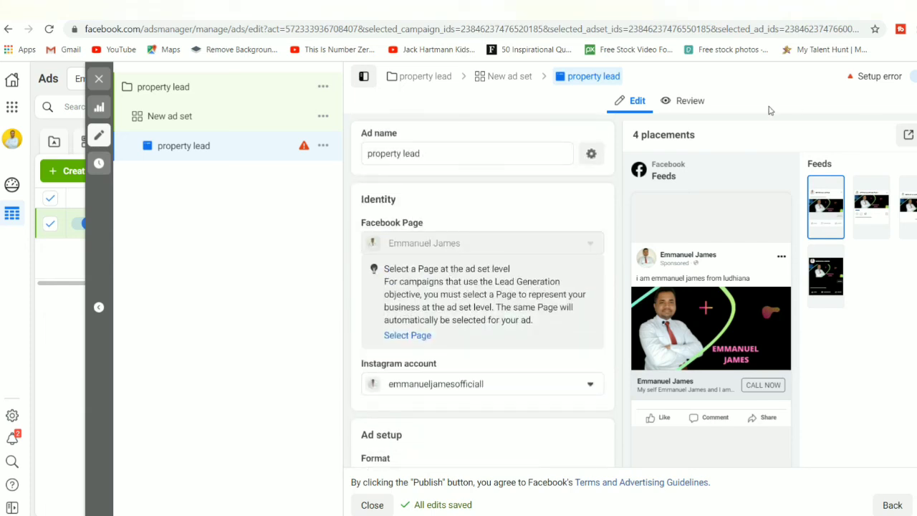
pyautogui.click(692, 101)
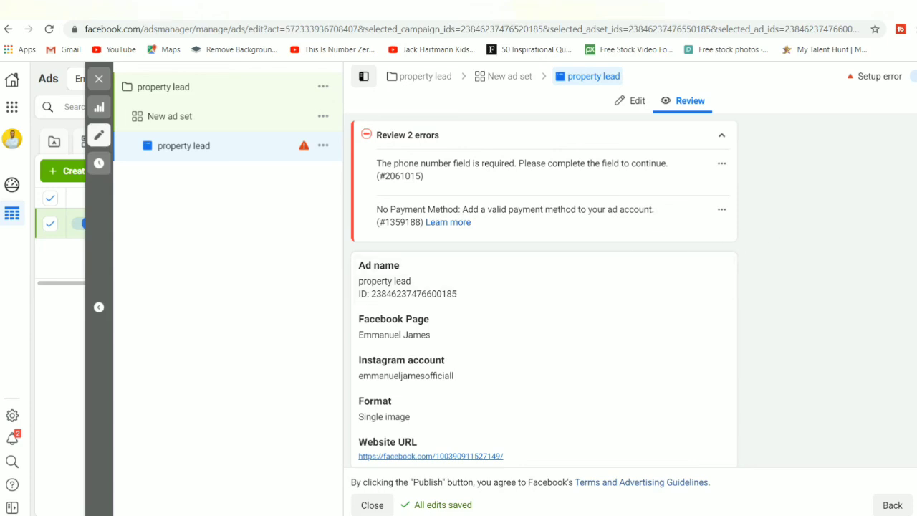
# Step: Scroll the Review summary through the phone-number and payment-method errors, ad details and preview
pyautogui.scroll(-5, 544, 287)
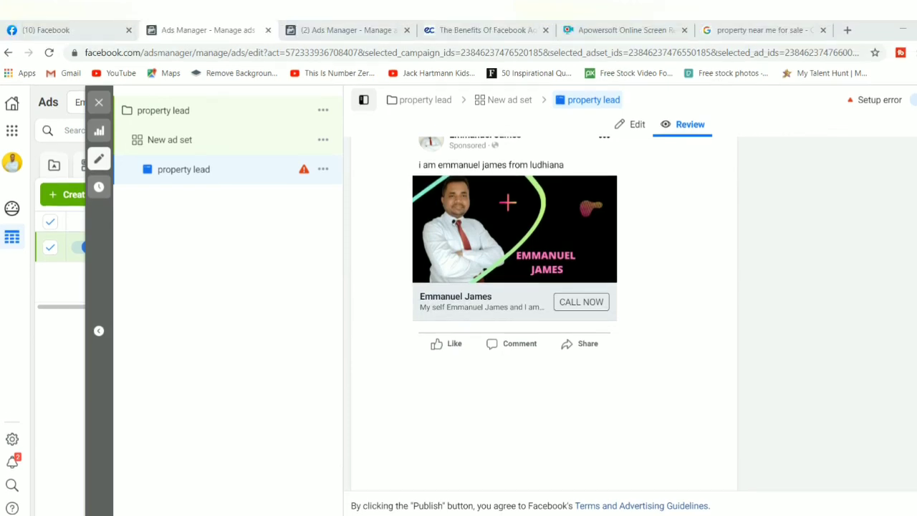
pyautogui.scroll(1, 544, 287)
pyautogui.scroll(1, 544, 286)
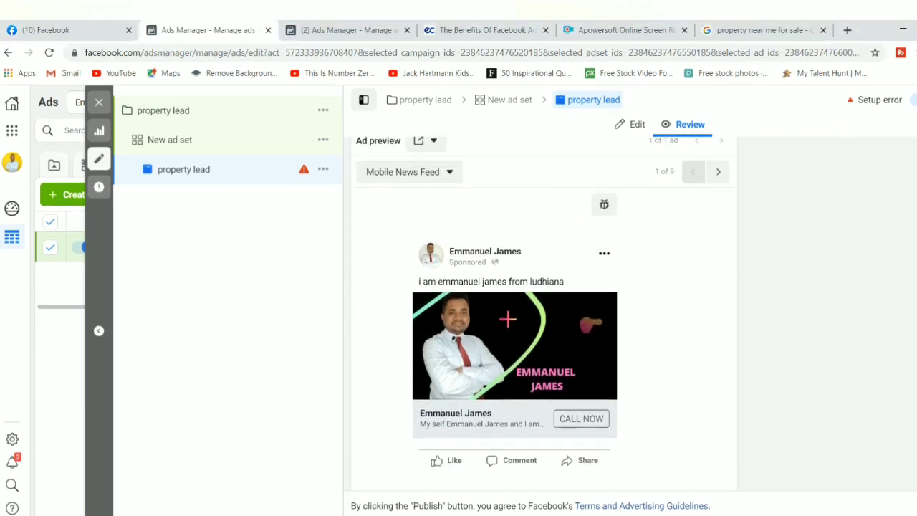
pyautogui.scroll(-2, 543, 301)
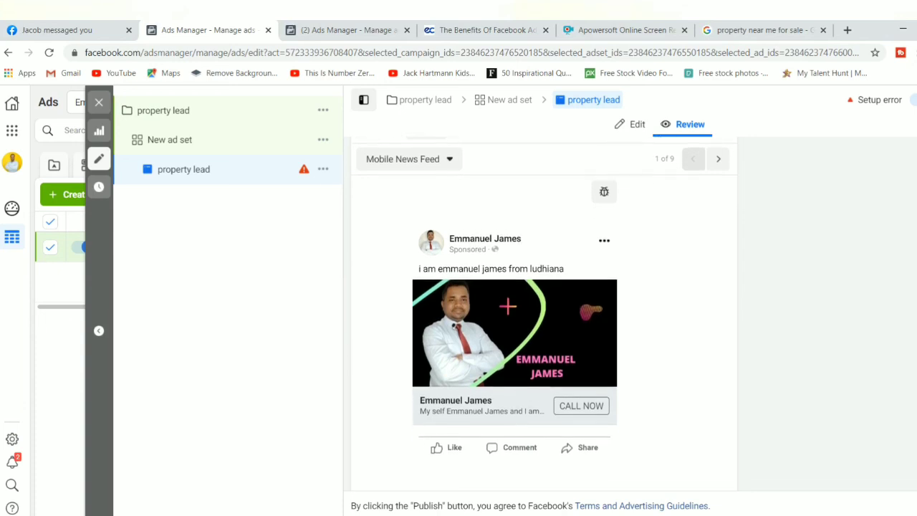
pyautogui.scroll(-1, 544, 301)
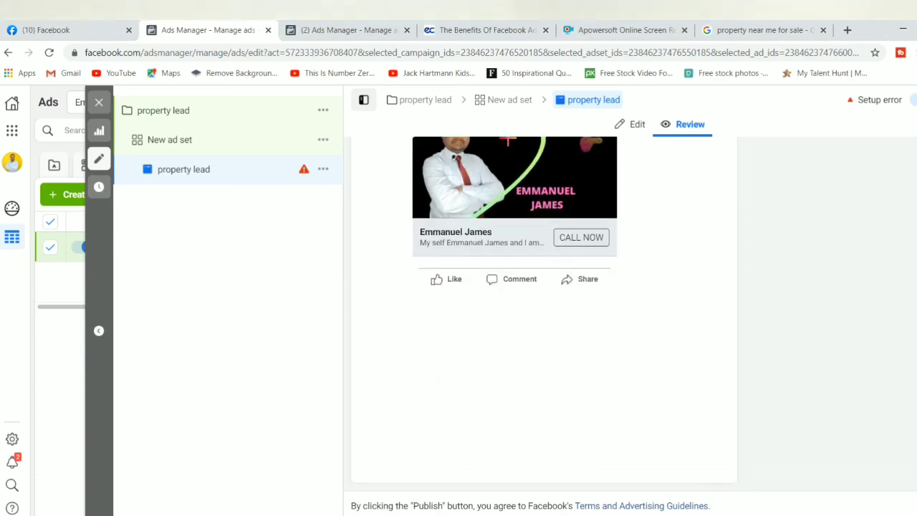
pyautogui.scroll(8, 544, 308)
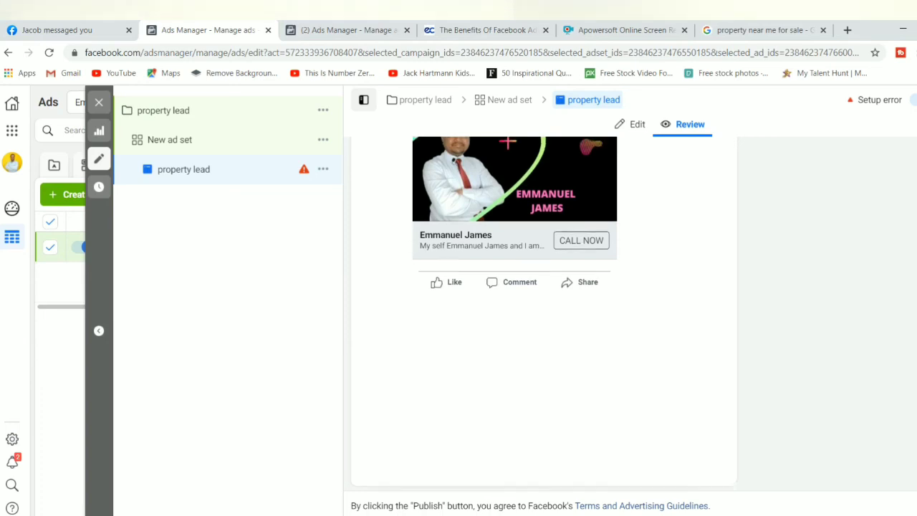
# Step: Switch back to the Edit form and scroll to the still-empty Phone number and Tracking sections
pyautogui.click(636, 124)
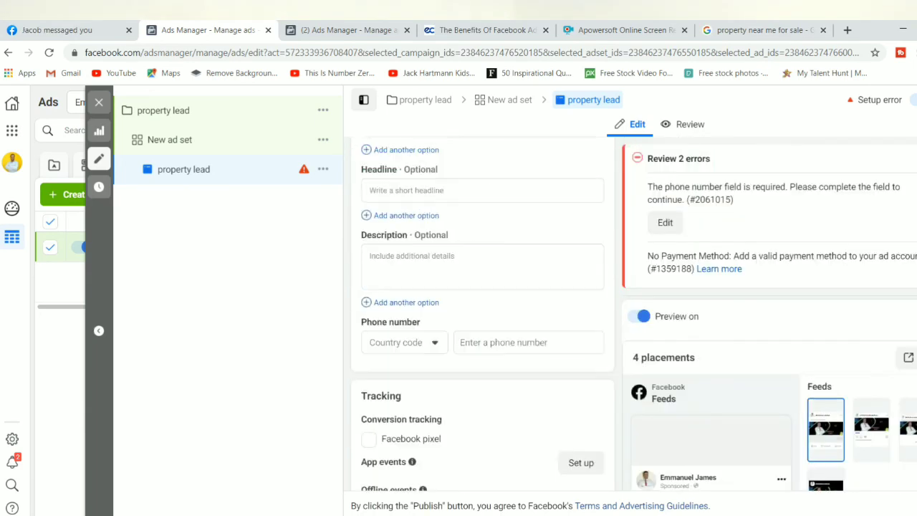
pyautogui.scroll(-1, 483, 314)
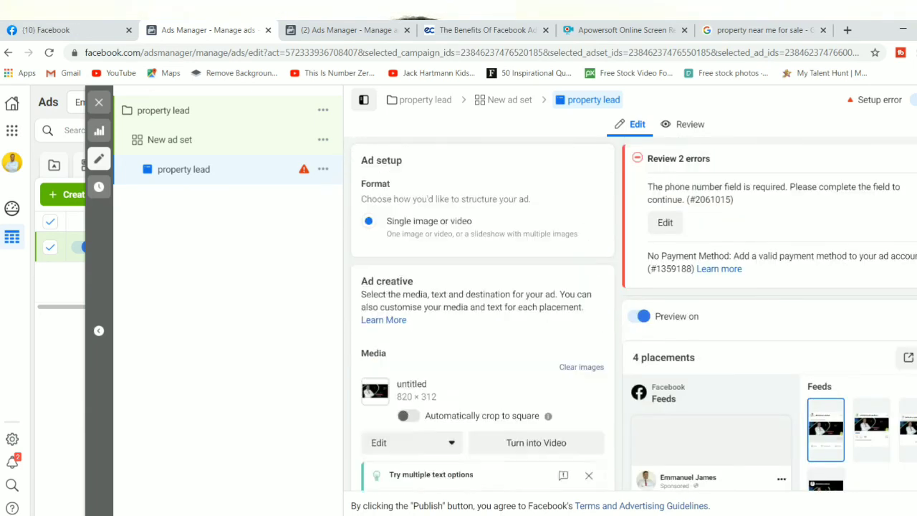
pyautogui.scroll(4, 483, 314)
pyautogui.scroll(-14, 483, 314)
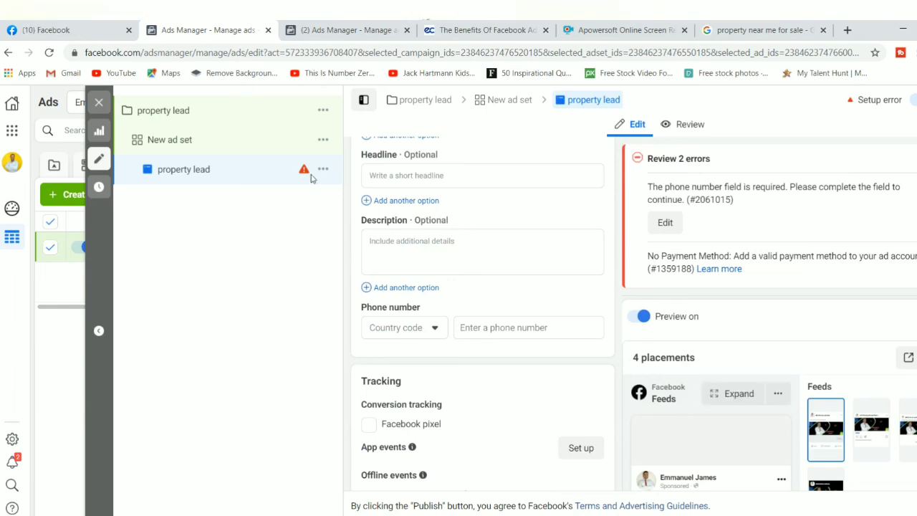
pyautogui.click(99, 103)
# Step: Close the editor without publishing drafts and scroll the Ads table to property lead's Setup error
pyautogui.click(512, 333)
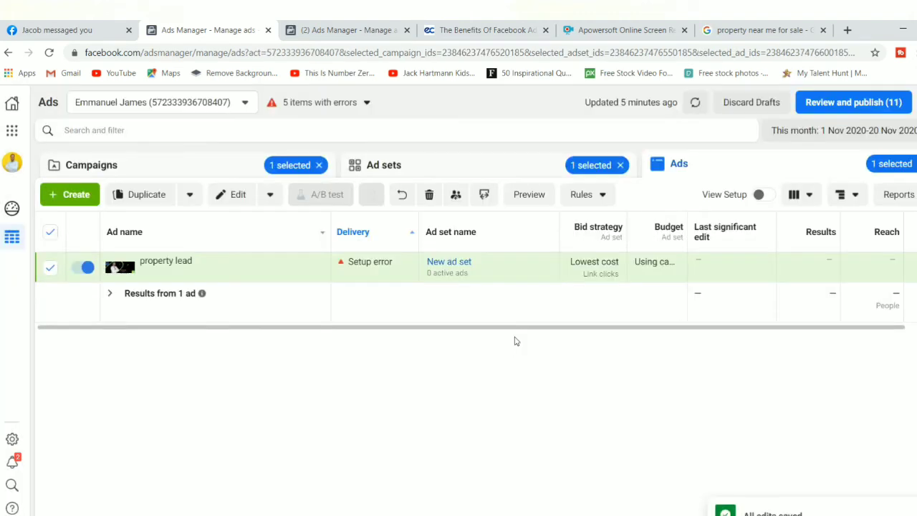
pyautogui.moveTo(126, 267)
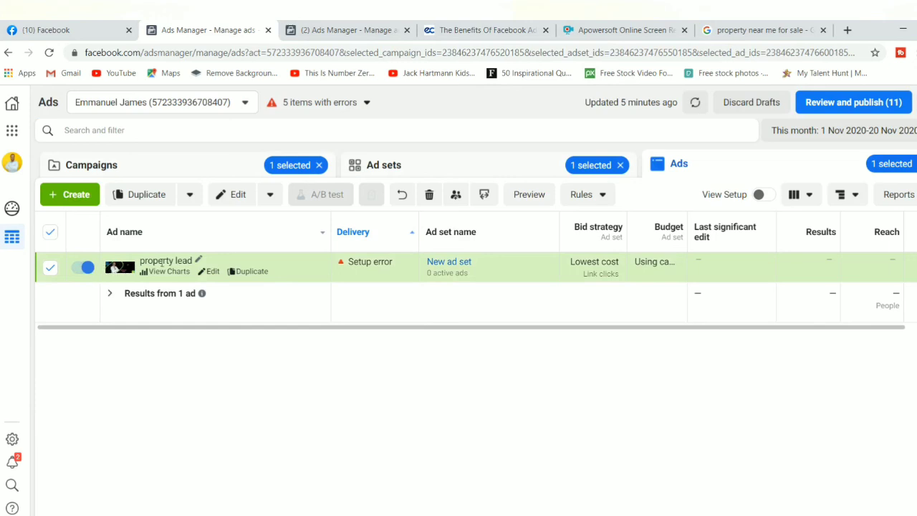
pyautogui.moveTo(370, 263)
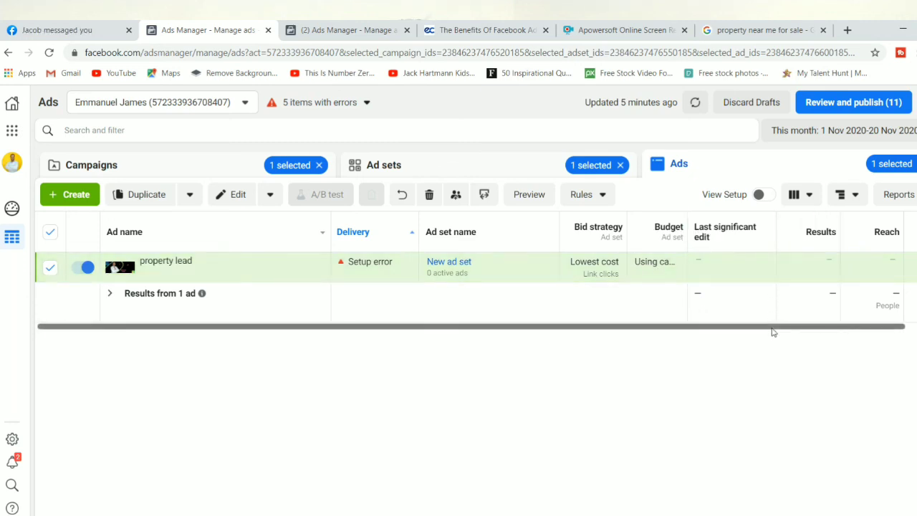
pyautogui.hscroll(5, 773, 332)
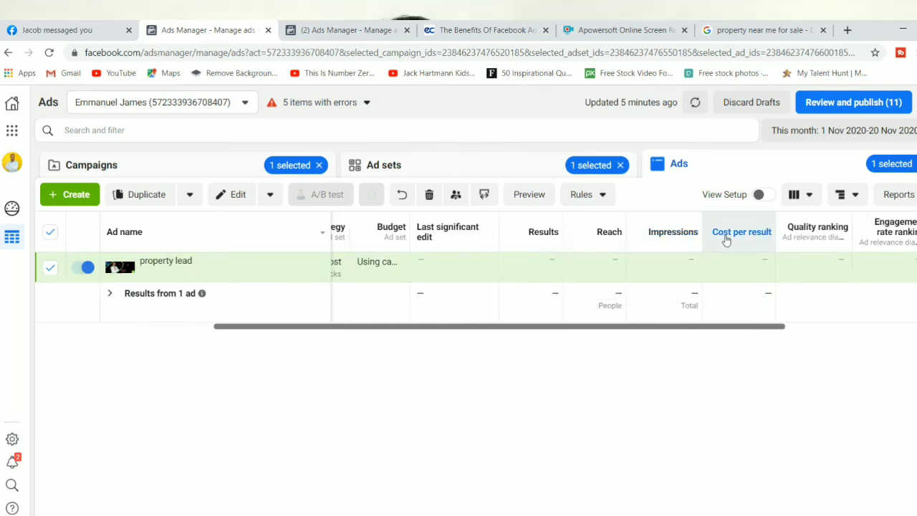
pyautogui.moveTo(738, 239)
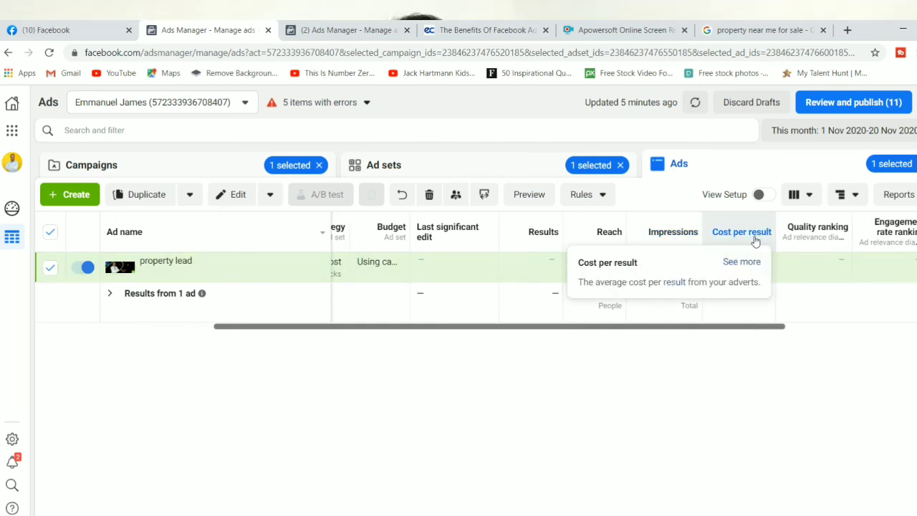